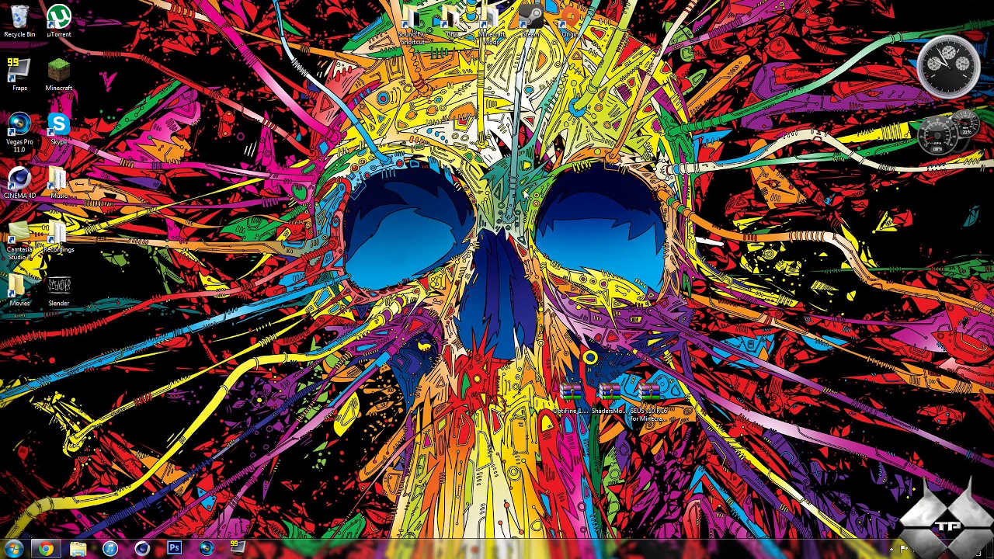
# Step: Launch Minecraft, log in, and maximize the game window
pyautogui.doubleClick(58, 73)
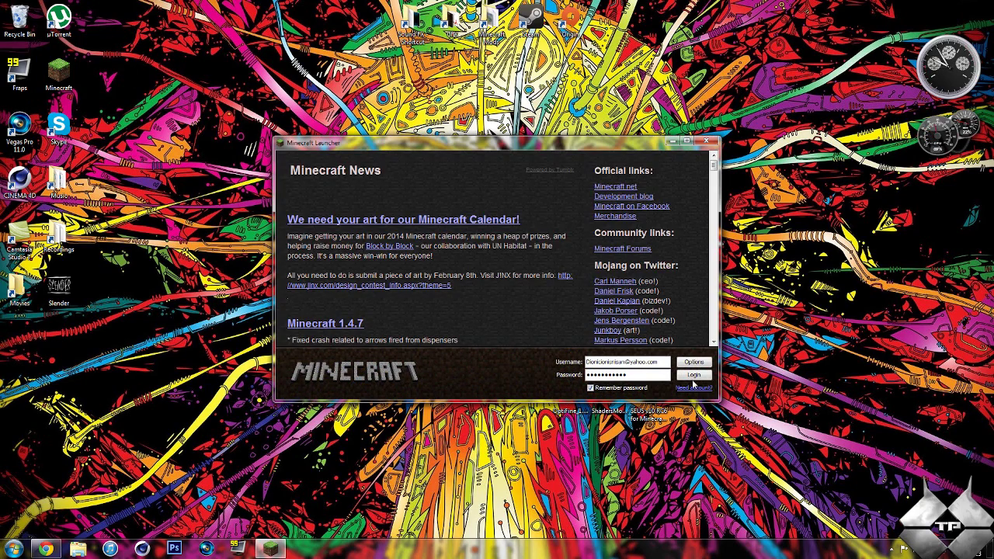
pyautogui.click(692, 375)
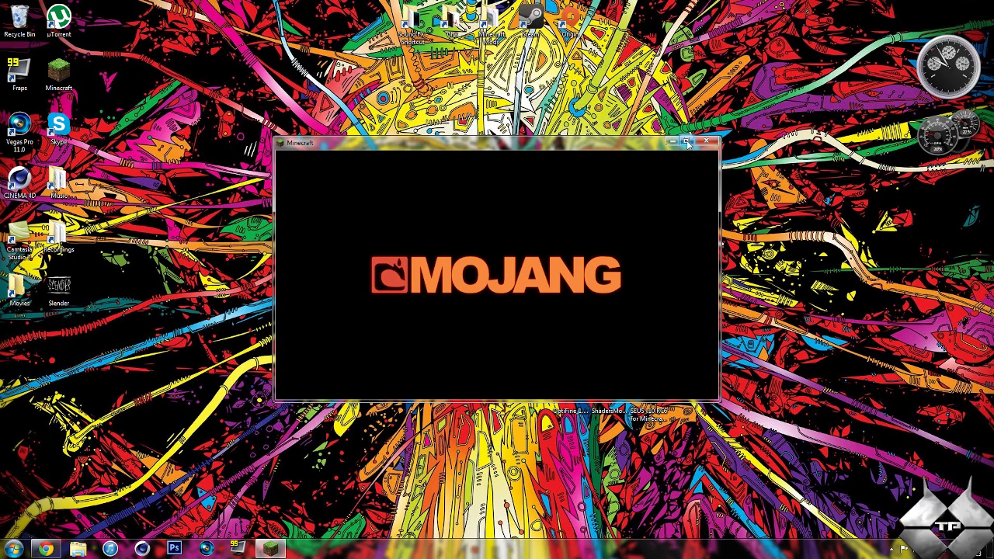
pyautogui.click(686, 142)
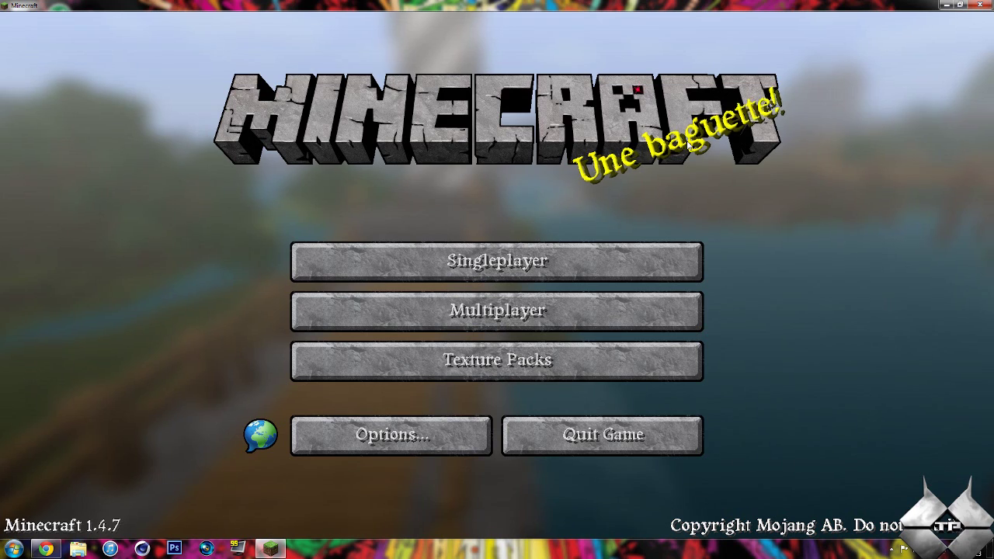
# Step: Load the Beautiful wonderland world from the Singleplayer list
pyautogui.click(458, 248)
pyautogui.click(405, 138)
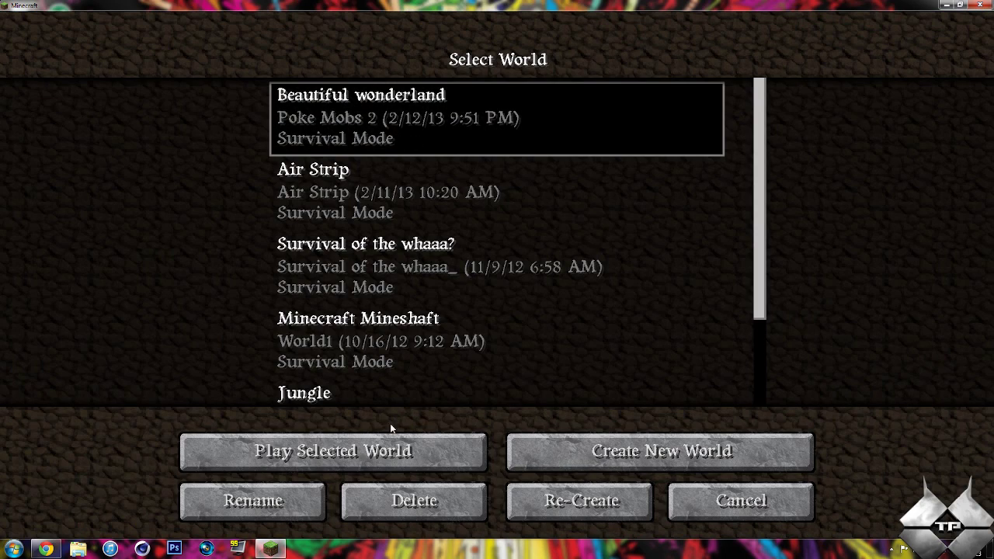
pyautogui.click(373, 435)
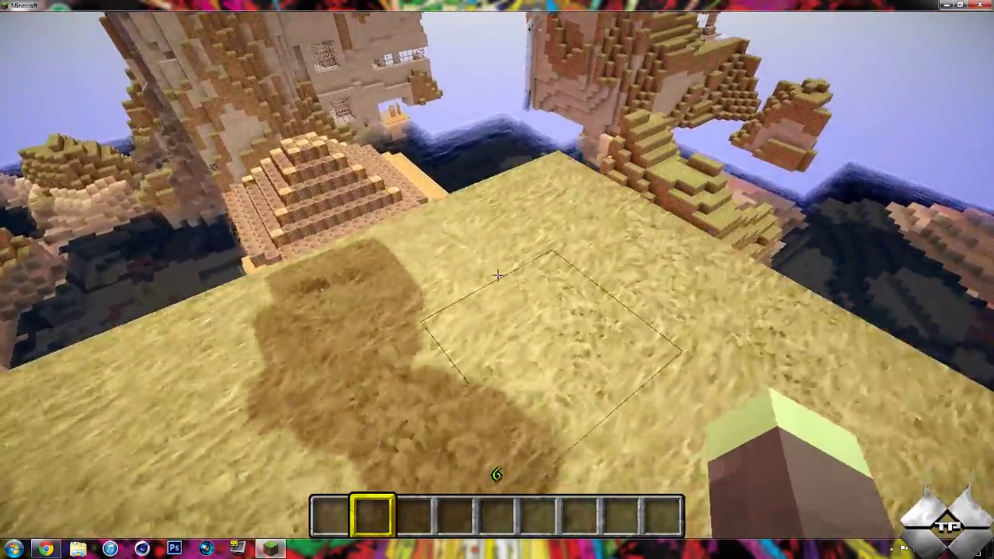
# Step: Walk forward toward the pyramid and onto the sand ledge
pyautogui.press('w')
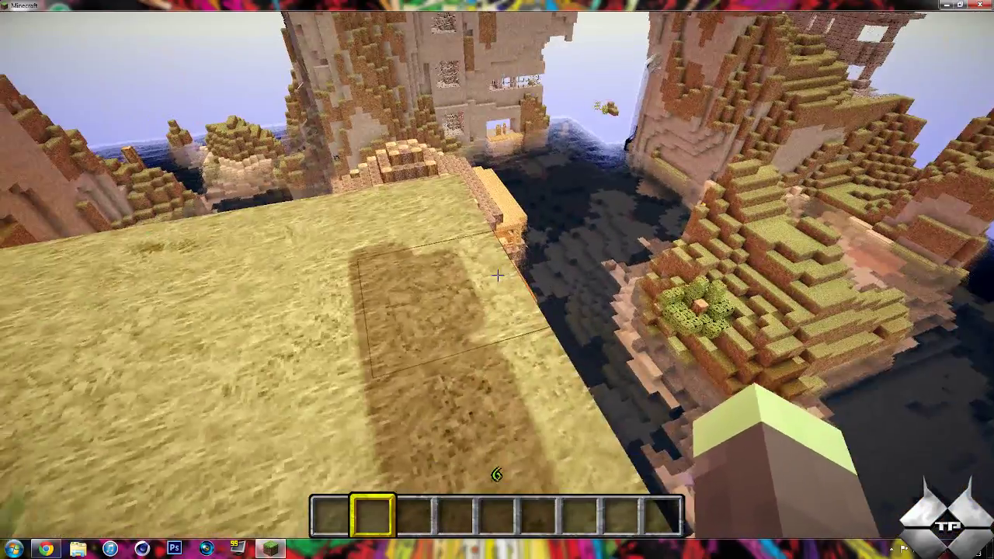
pyautogui.press('w')
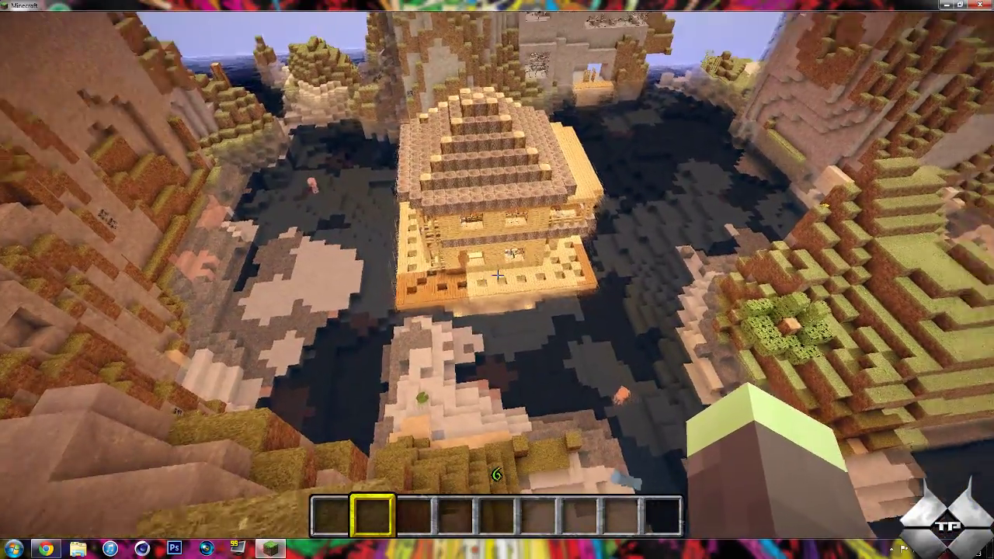
pyautogui.moveTo(497, 275)
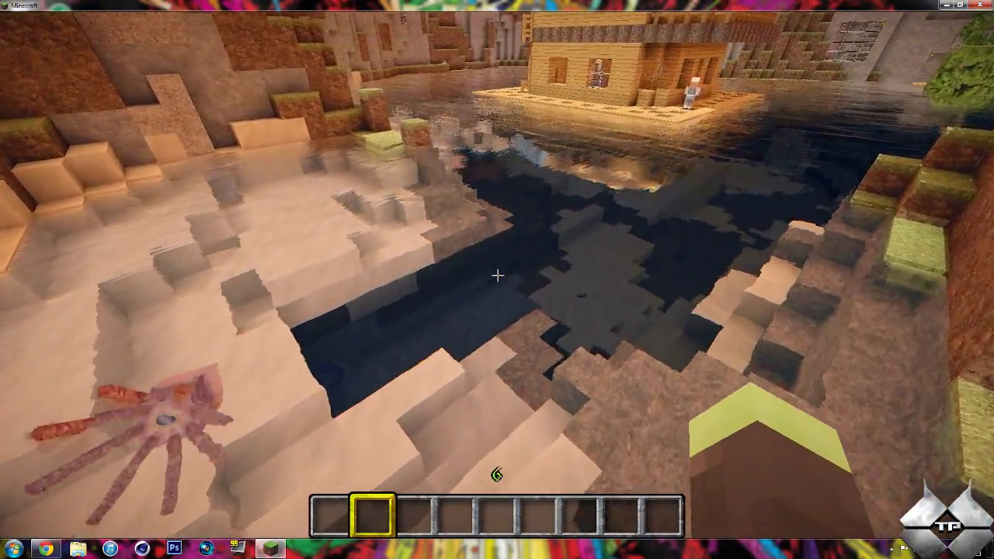
# Step: Wade into the lake and swim toward the wooden house
pyautogui.press('w')
pyautogui.press('w')
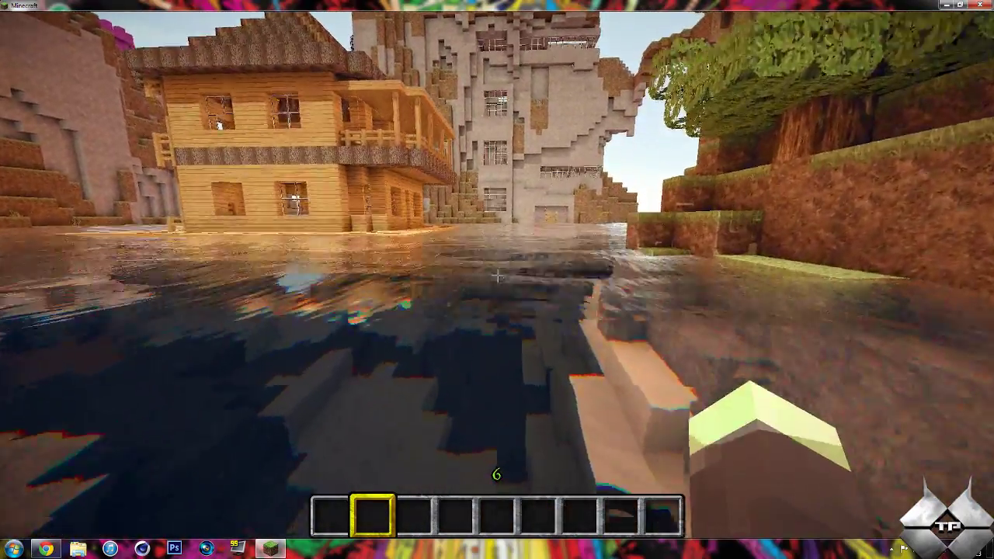
pyautogui.press('w')
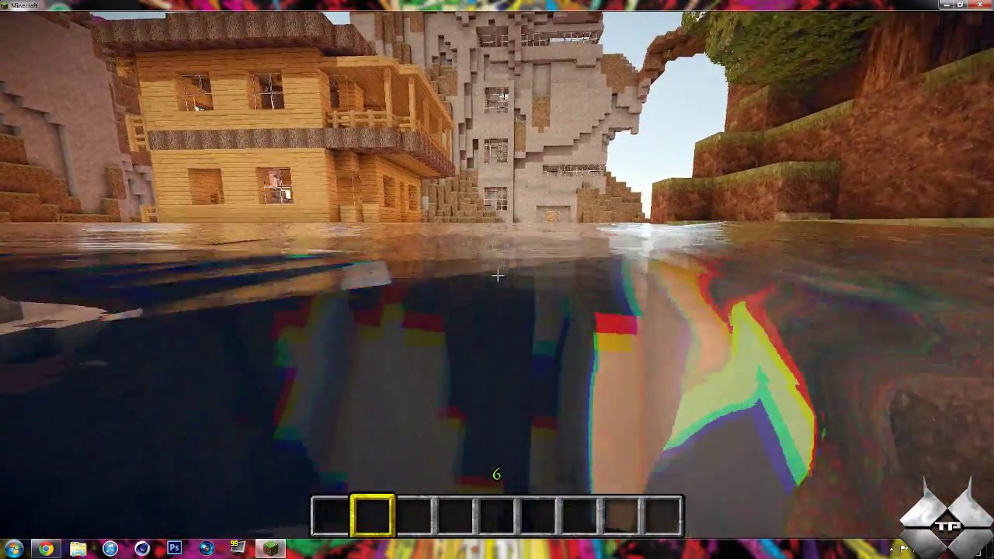
pyautogui.press('w')
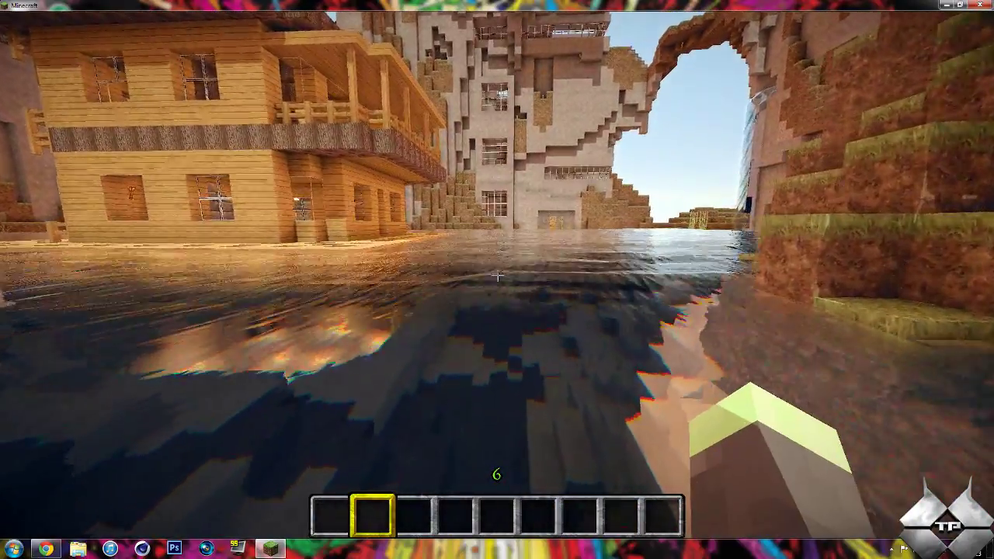
pyautogui.press('w')
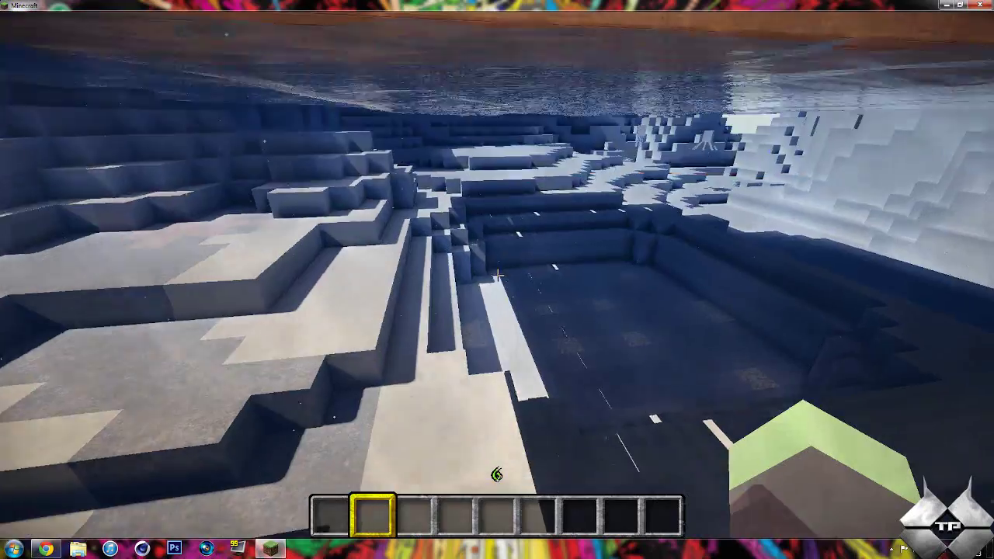
pyautogui.moveTo(497, 275)
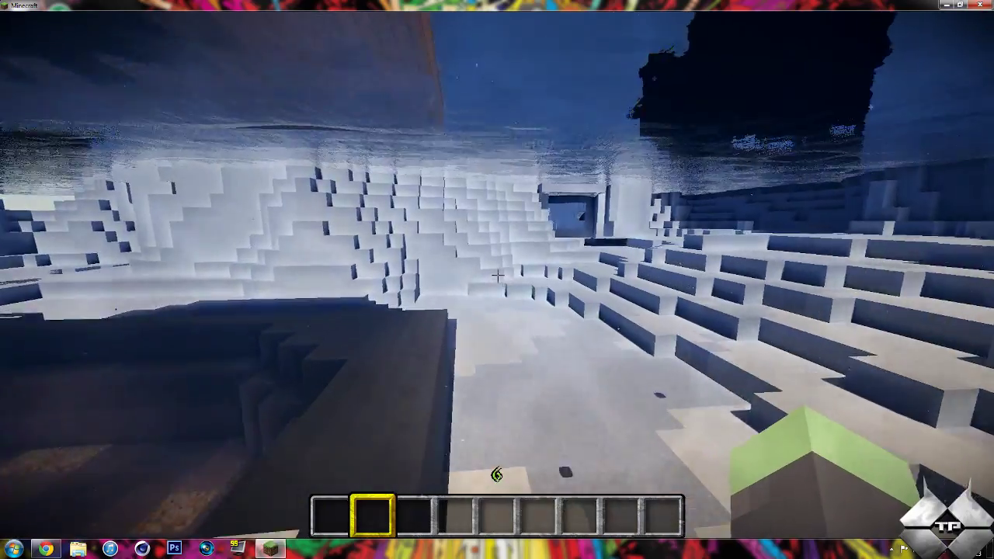
# Step: Cross the sand toward the snowy hill and drop into the dark sandy basin
pyautogui.press('w')
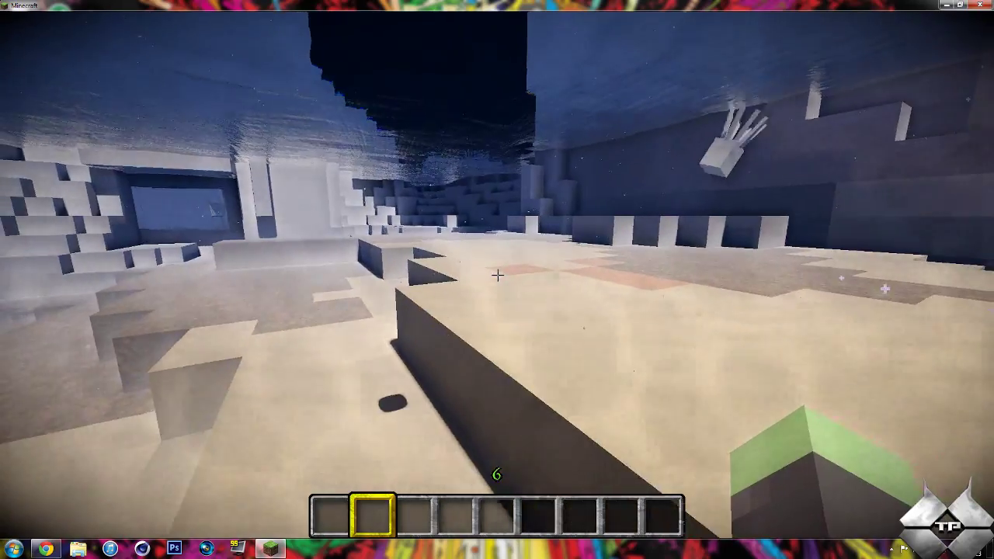
pyautogui.press('w')
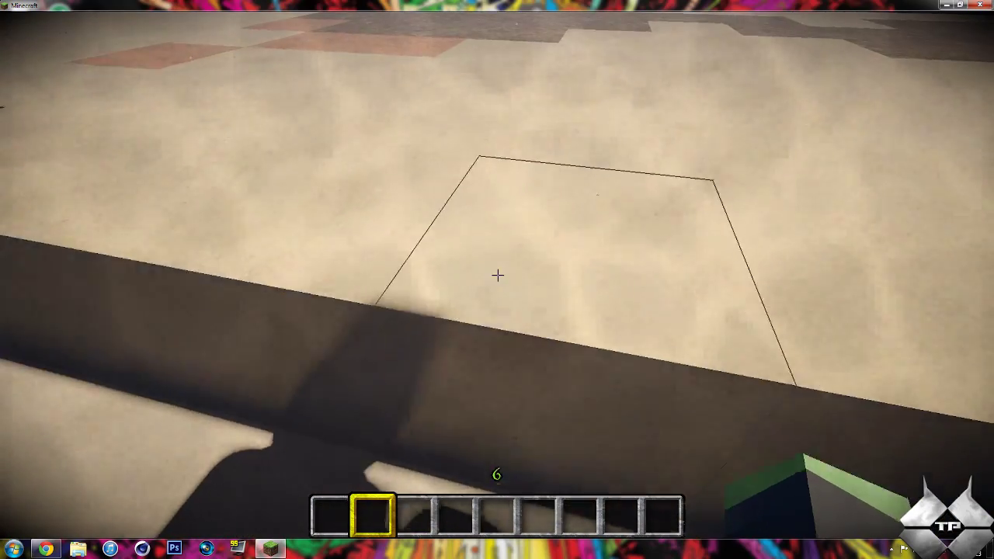
pyautogui.press('w')
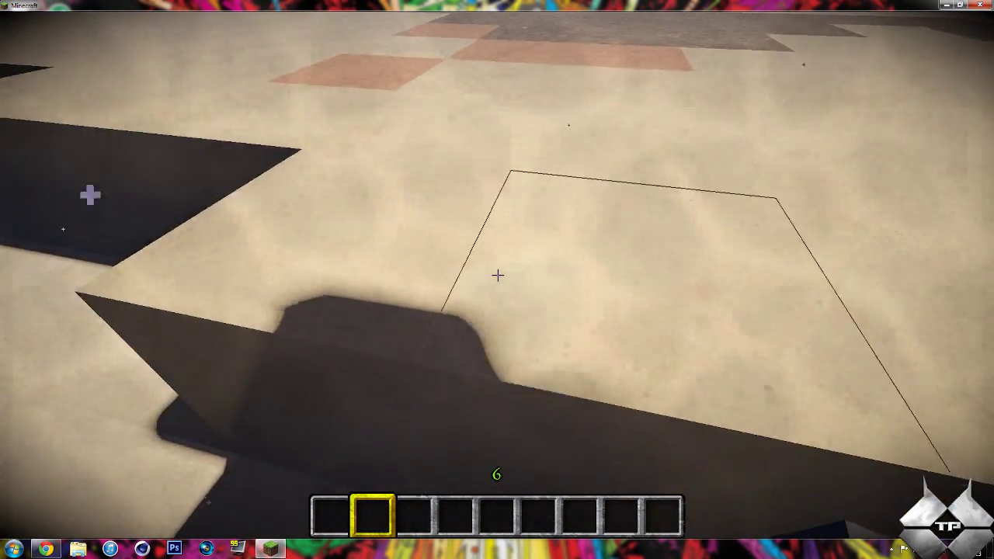
pyautogui.press('w')
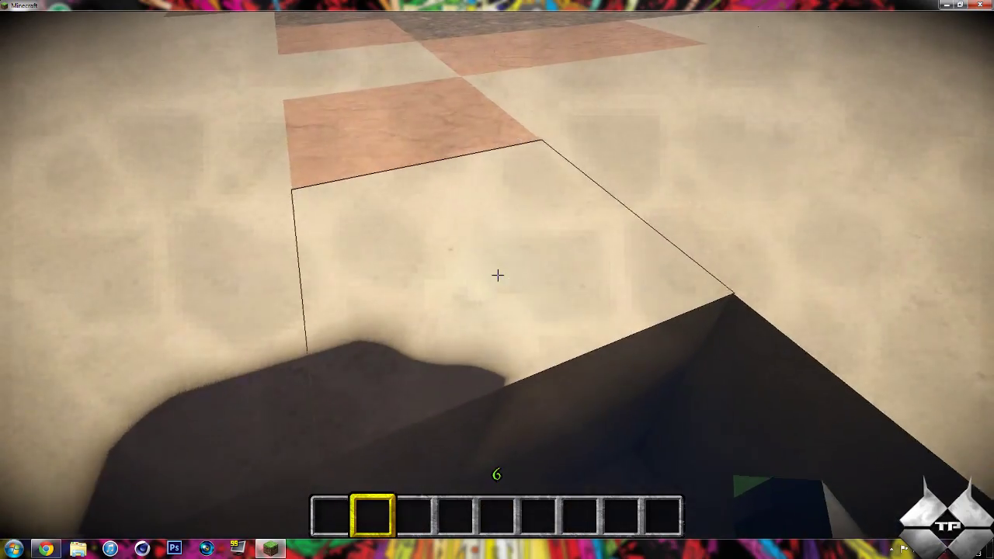
pyautogui.press('w')
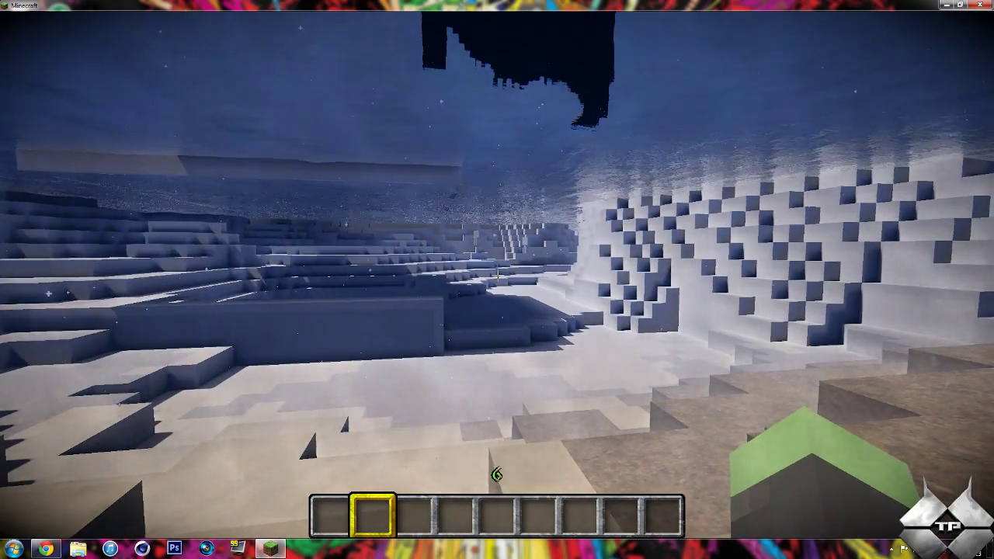
pyautogui.press('w')
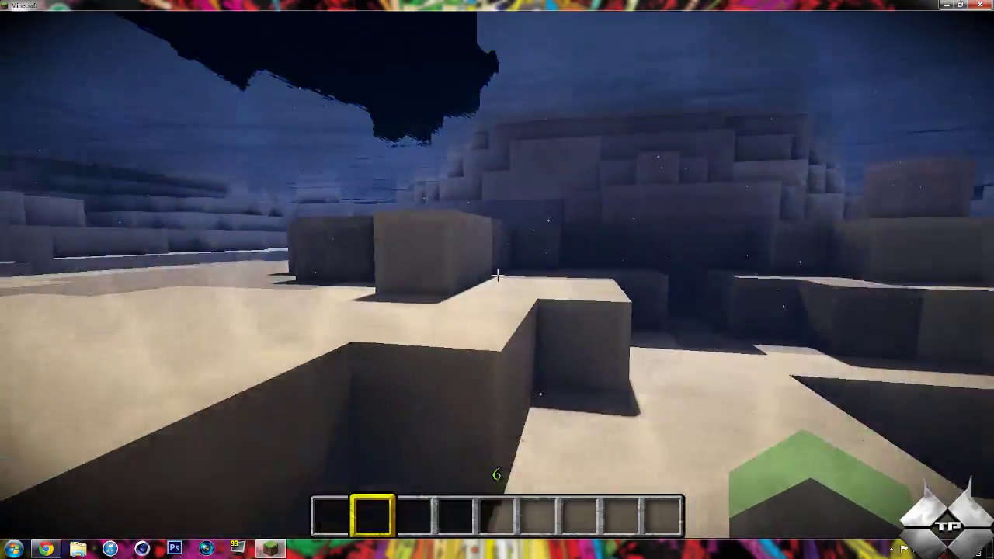
# Step: Head across the lake to the wooden house
pyautogui.press('w')
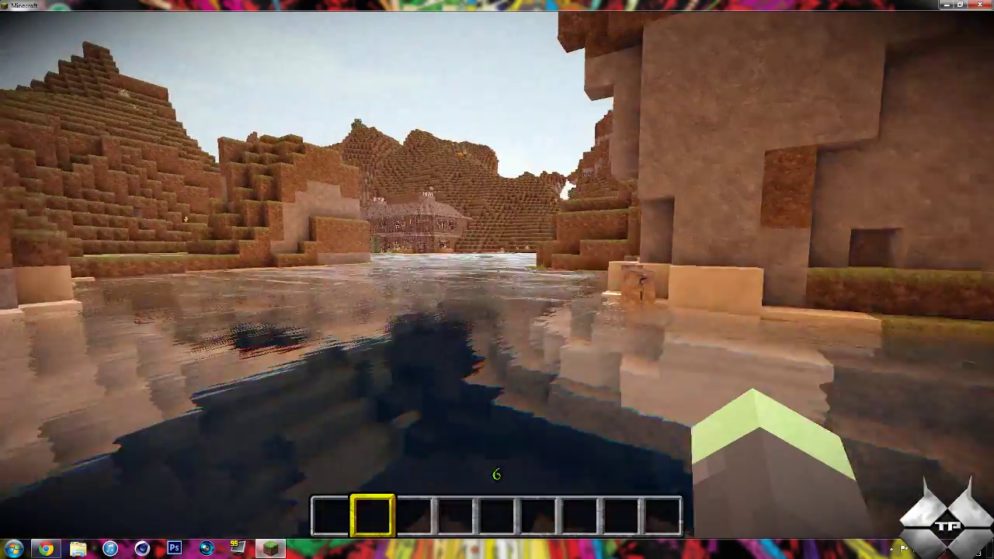
pyautogui.press('w')
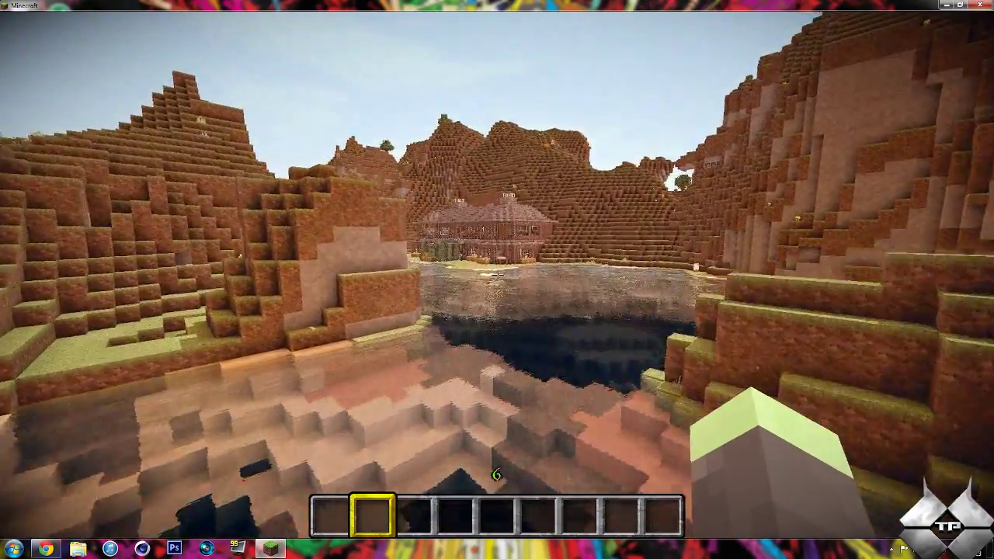
pyautogui.press('w')
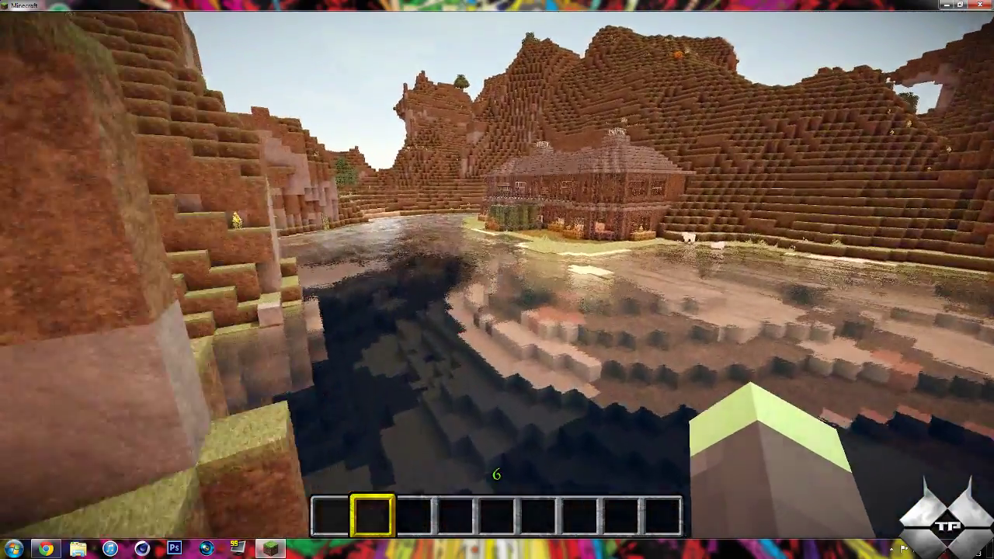
pyautogui.press('w')
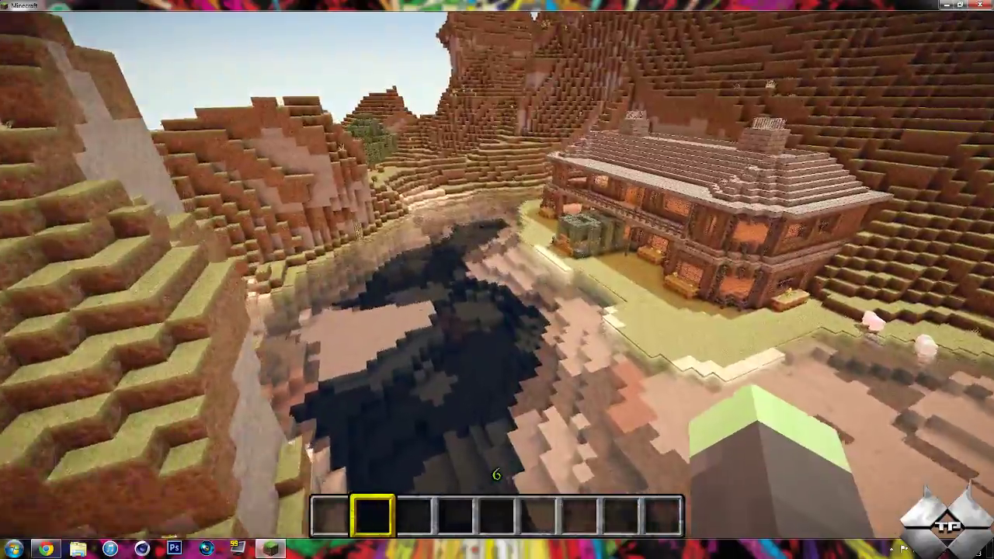
pyautogui.press('w')
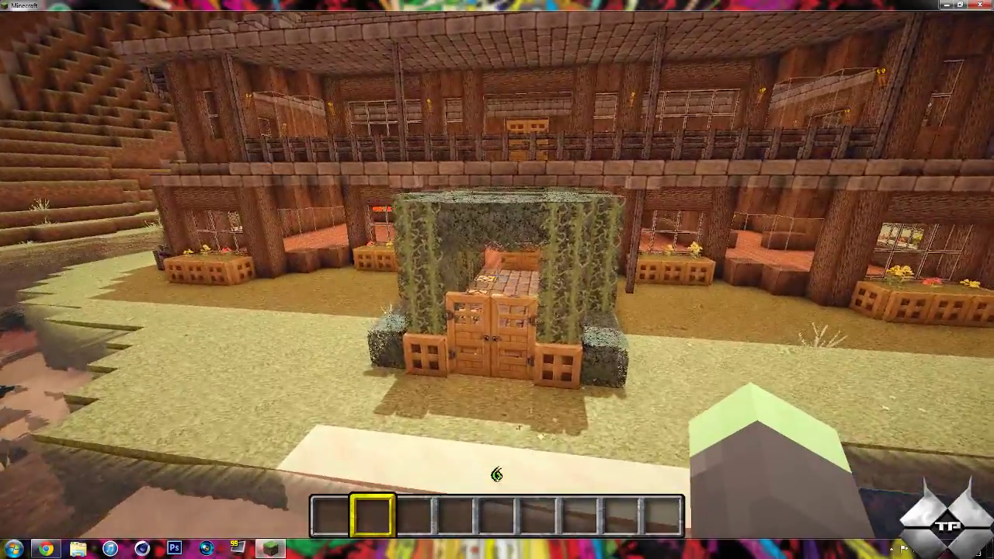
# Step: Strafe past the mossy structure along the river toward the hills beyond the brick house
pyautogui.press('d')
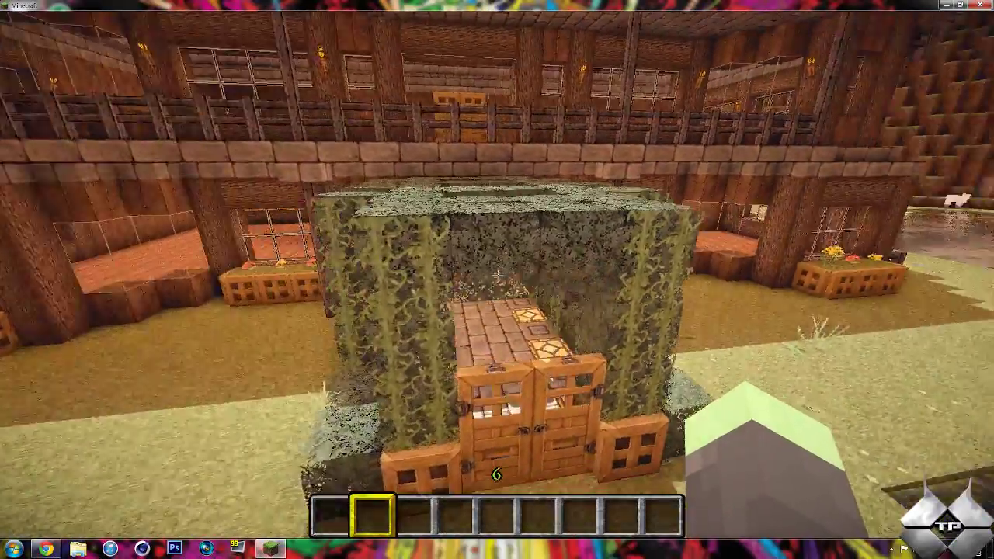
pyautogui.press('d')
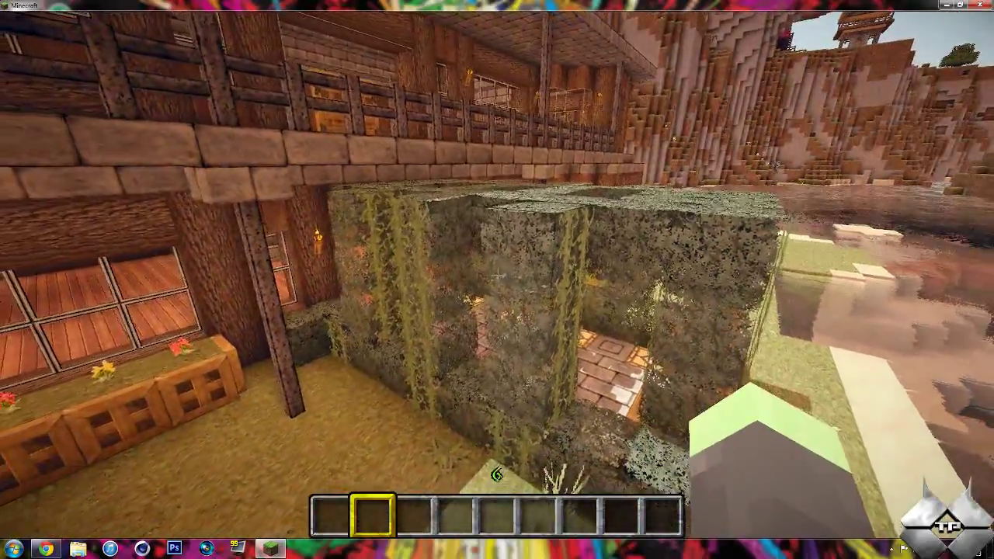
pyautogui.press('d')
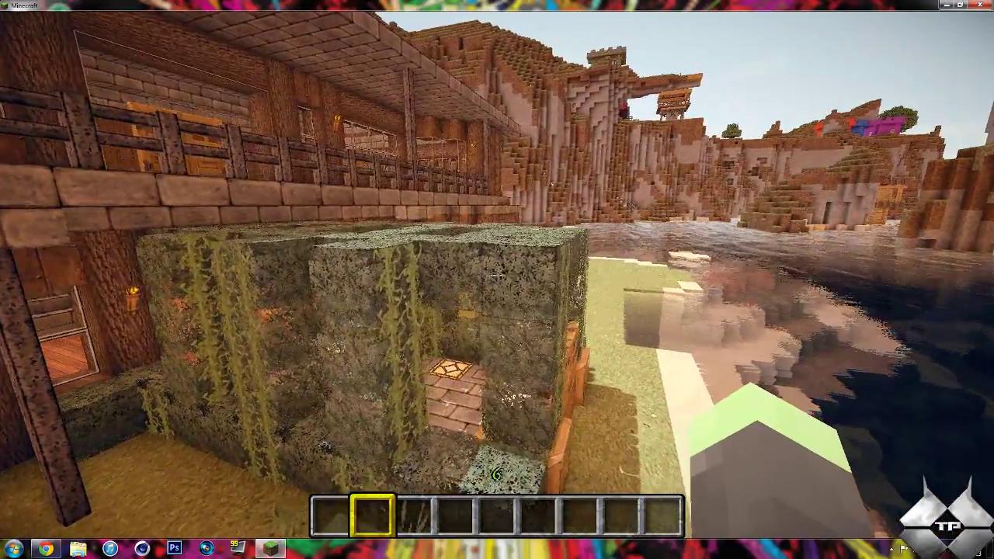
pyautogui.press('d')
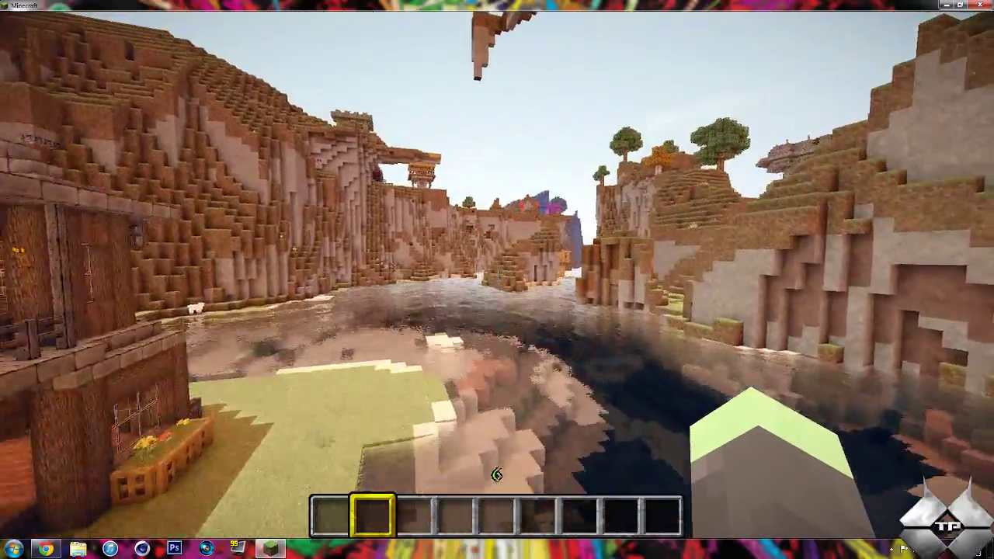
pyautogui.press('d')
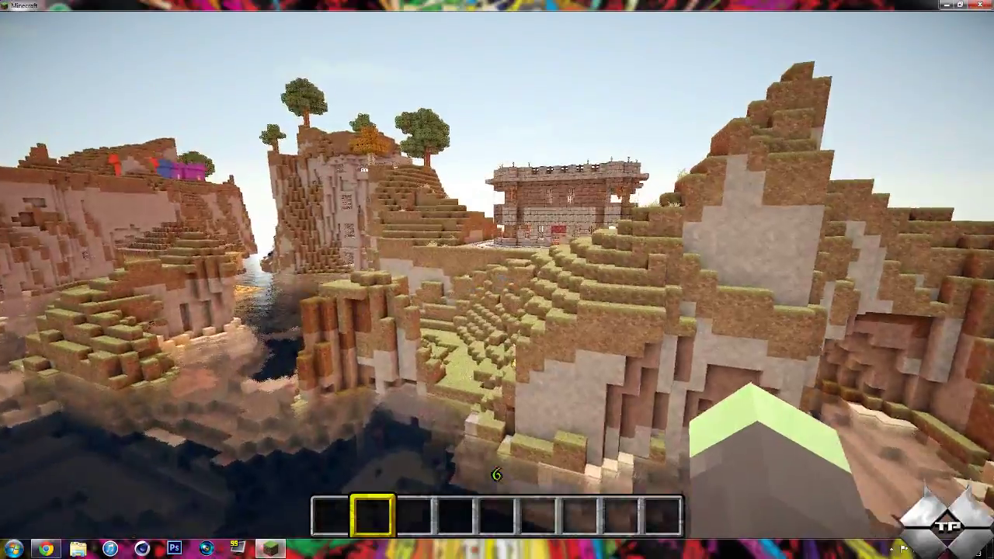
# Step: Climb the grassy steps, then pause the game
pyautogui.press('w')
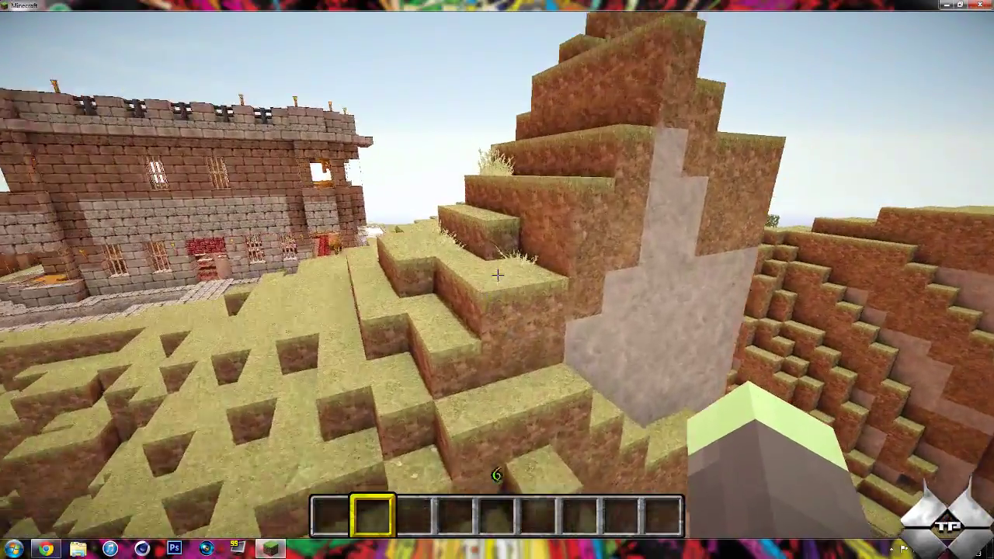
pyautogui.press('w')
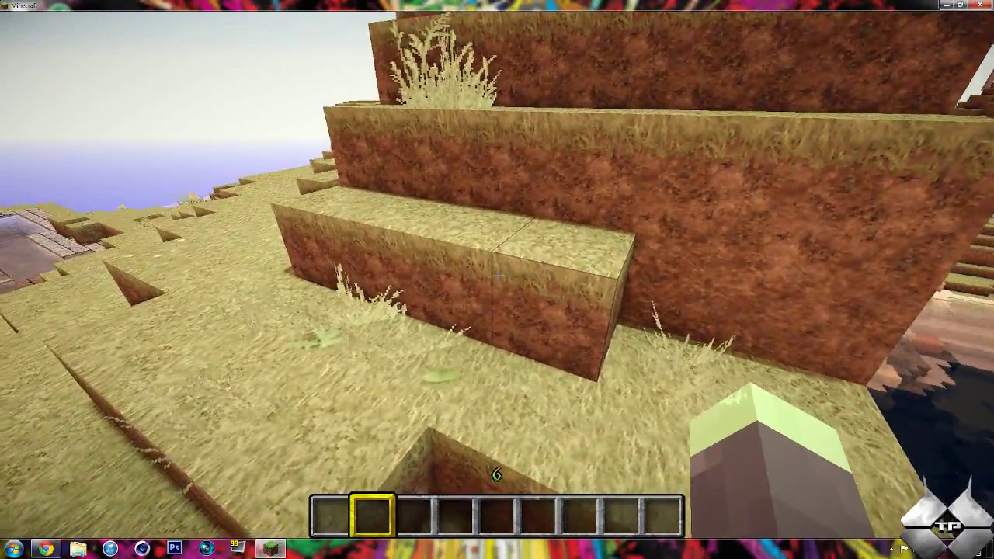
pyautogui.press('space')
pyautogui.press('s')
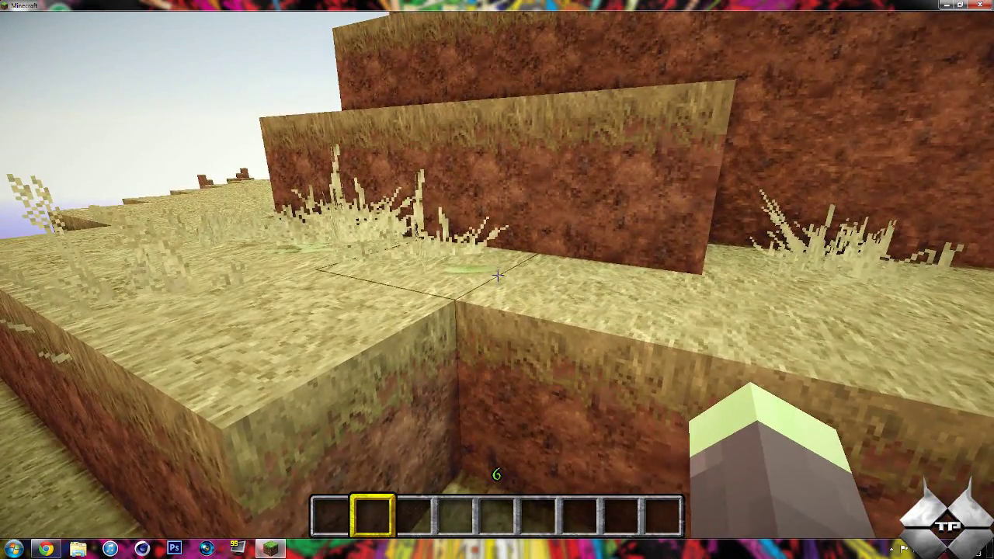
pyautogui.press('Escape')
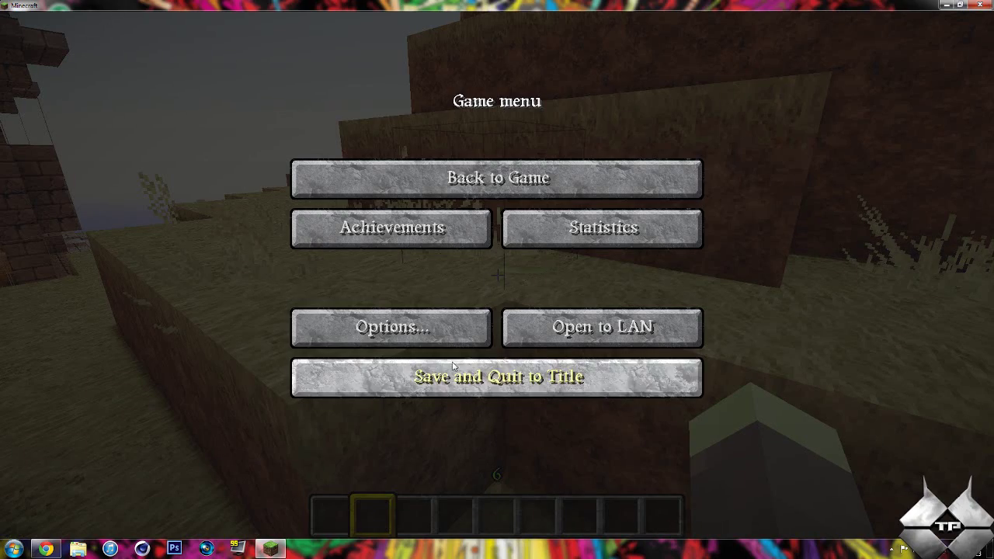
# Step: Switch the texture pack to Default in Video Settings and resume the game
pyautogui.click(437, 328)
pyautogui.click(388, 302)
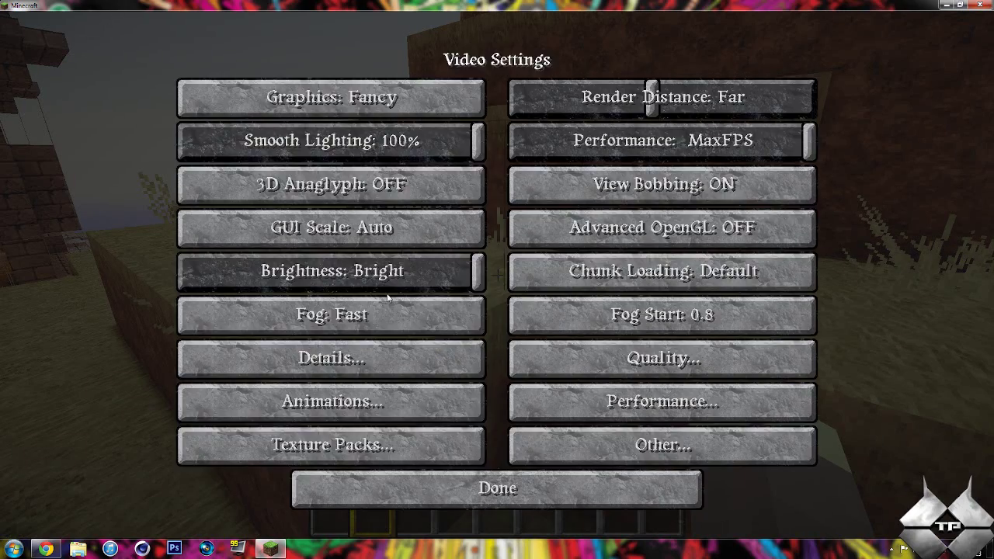
pyautogui.click(337, 444)
pyautogui.click(381, 118)
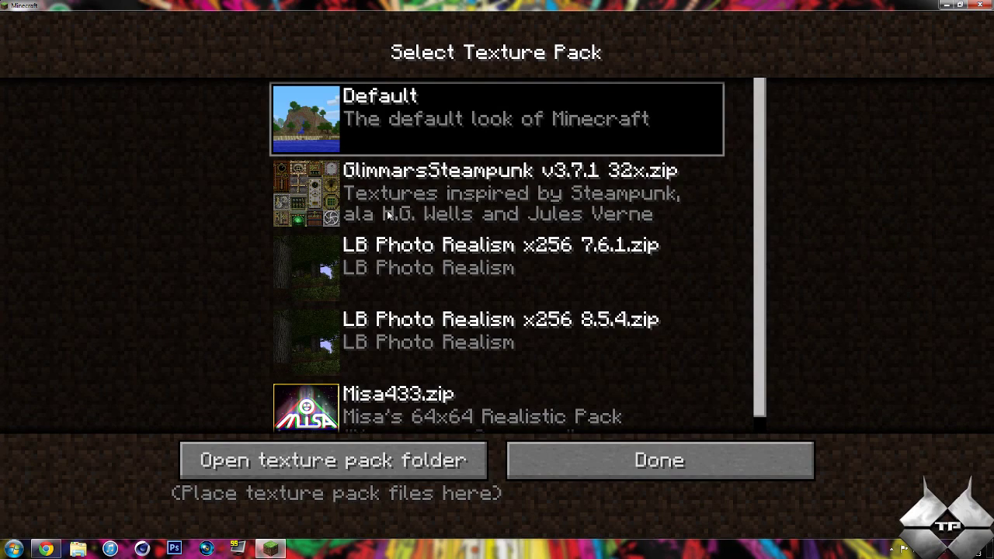
pyautogui.click(546, 456)
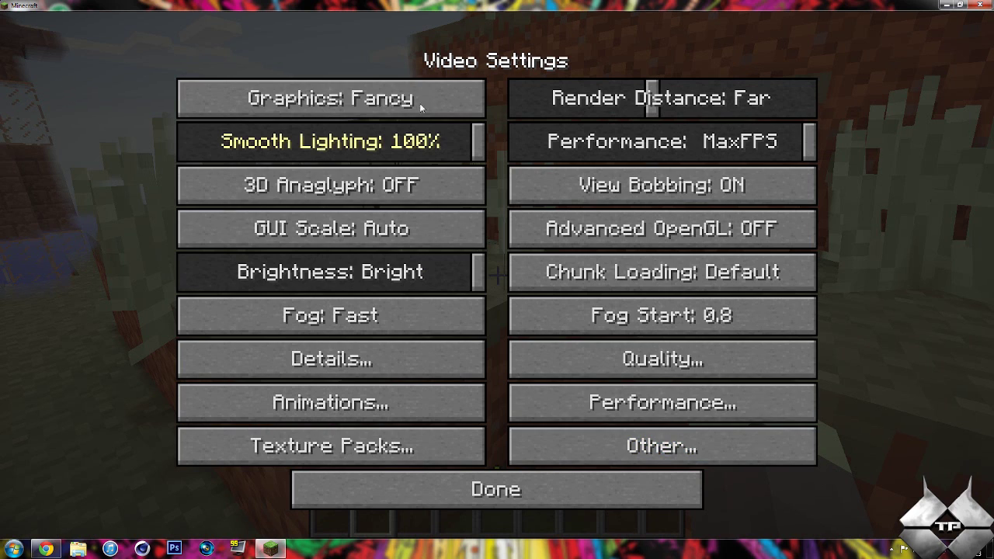
pyautogui.click(410, 494)
pyautogui.click(404, 452)
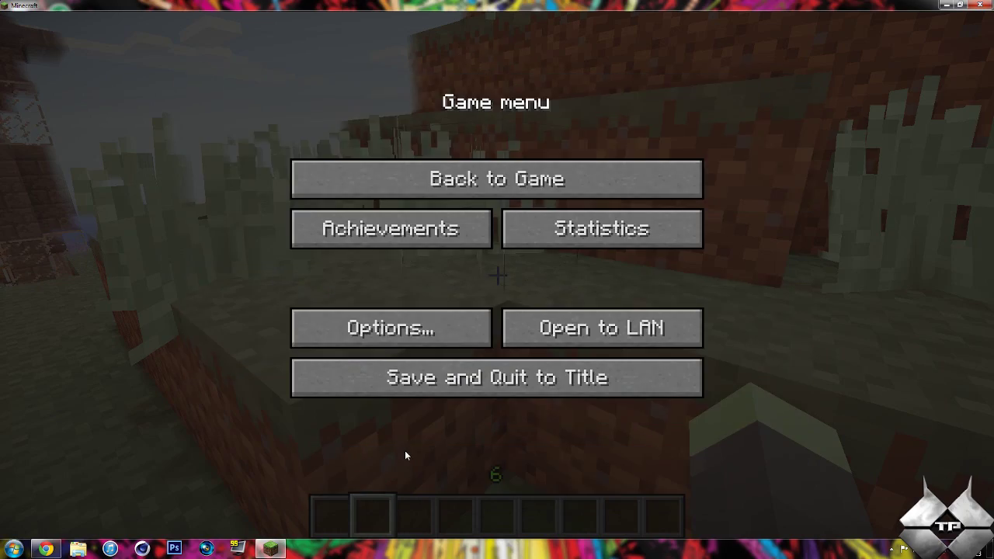
pyautogui.click(411, 169)
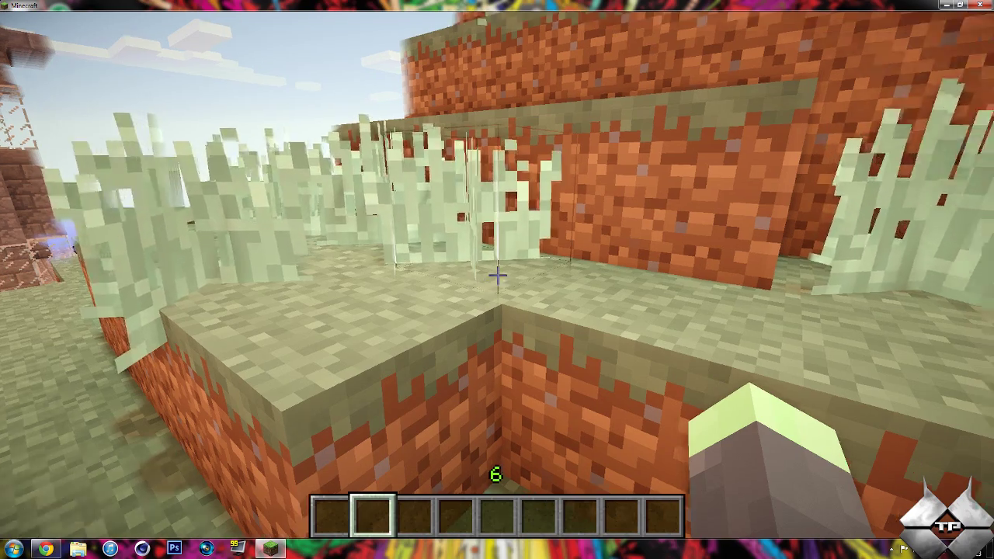
# Step: Climb onto the grass block ahead and look over the village
pyautogui.press('w')
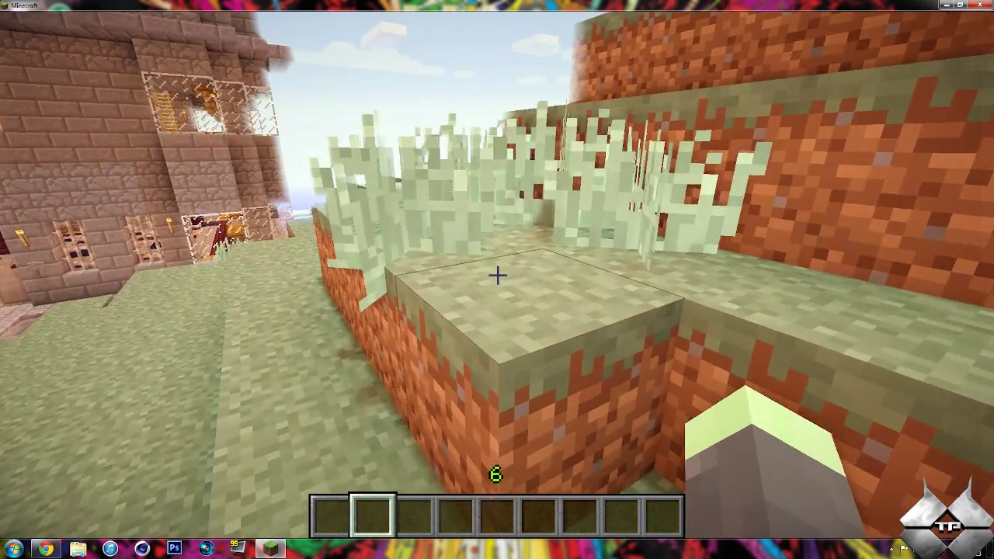
pyautogui.press('w')
pyautogui.press('space')
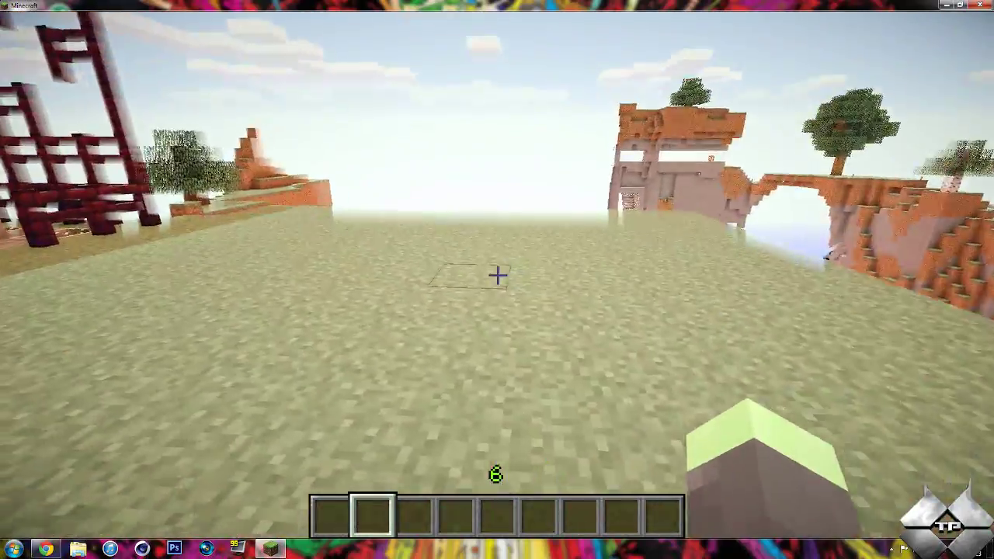
# Step: Switch the texture pack to Misa433.zip, resume play, and open the TMI inventory
pyautogui.press('Escape')
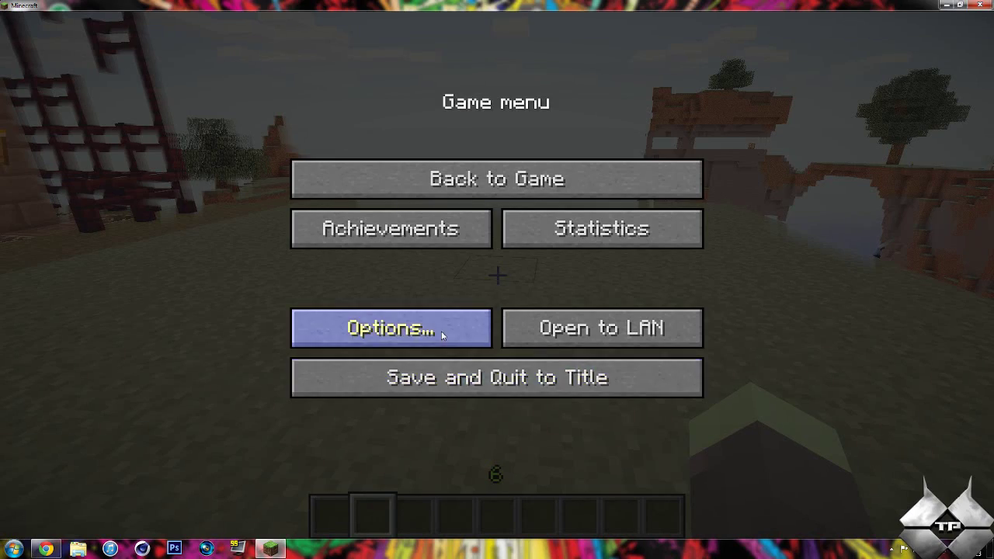
pyautogui.click(441, 331)
pyautogui.click(405, 303)
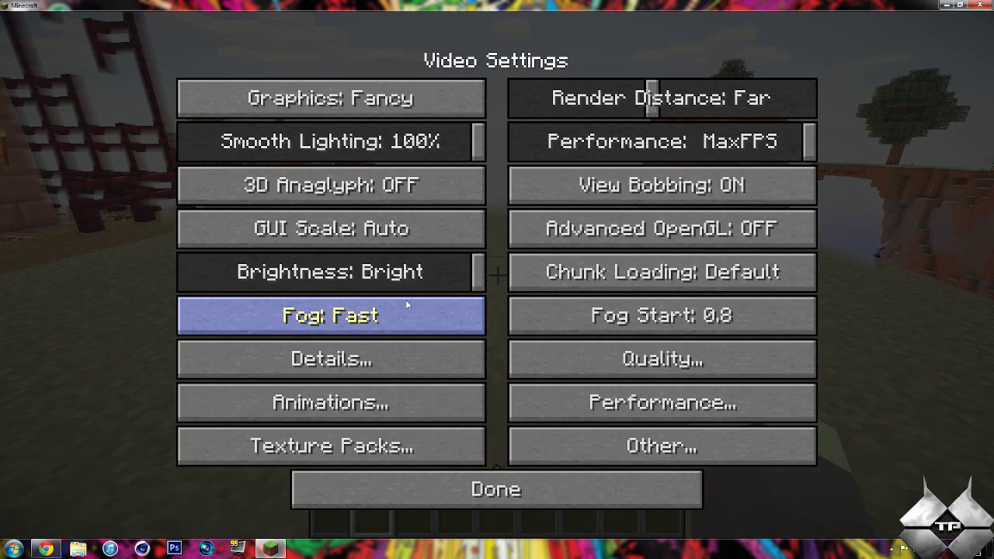
pyautogui.click(361, 444)
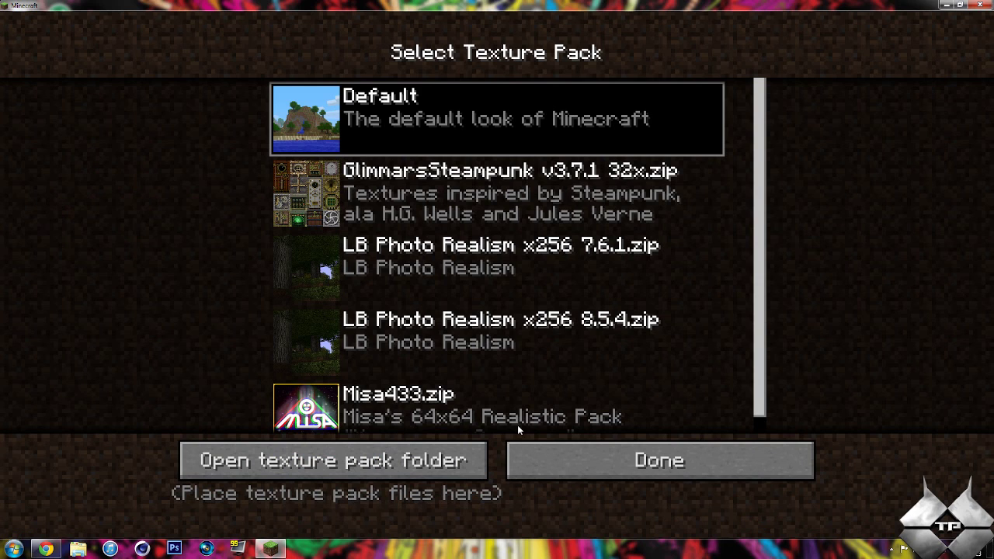
pyautogui.click(449, 406)
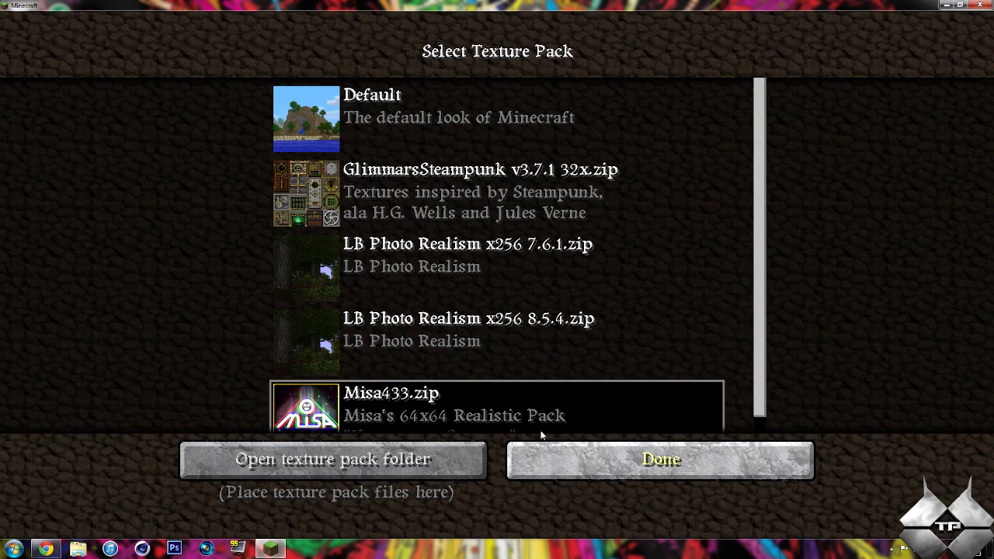
pyautogui.click(593, 476)
pyautogui.press('Escape')
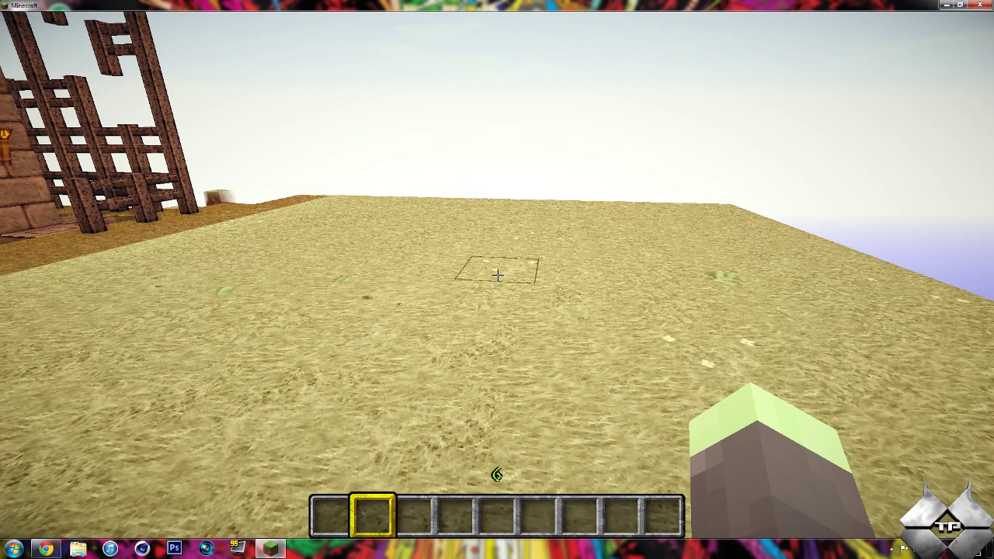
pyautogui.press('e')
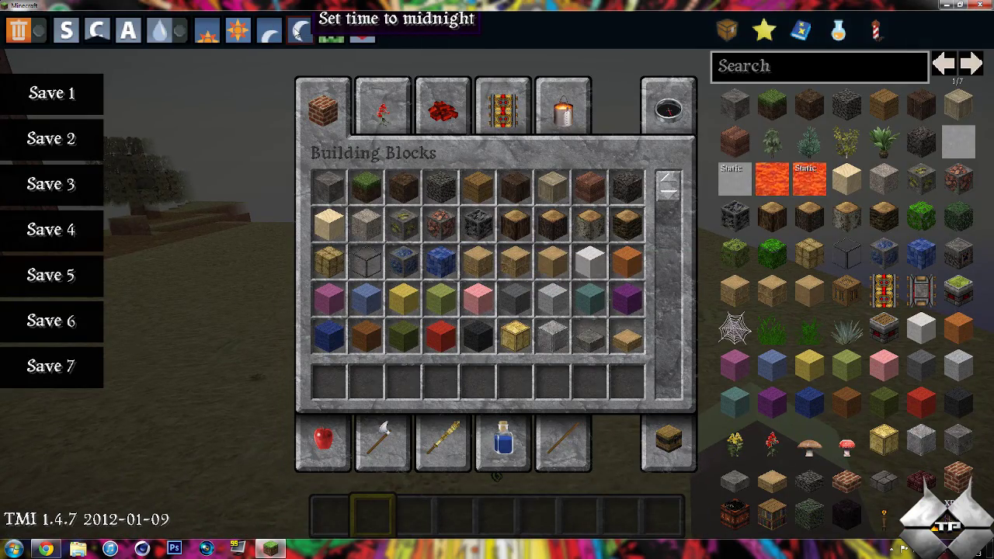
# Step: Set the time to midnight with TMI, view the night world, then pause
pyautogui.click(300, 30)
pyautogui.press('e')
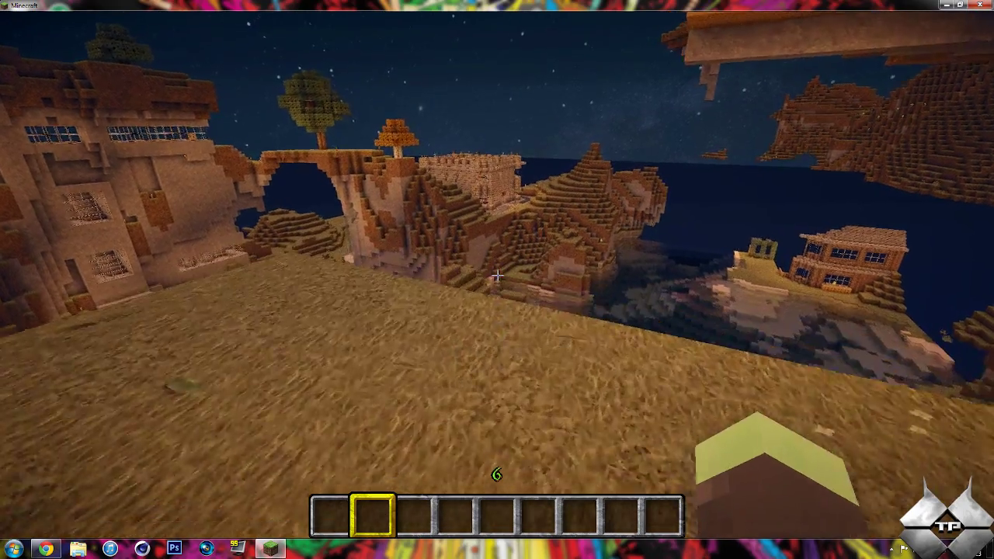
pyautogui.press('Escape')
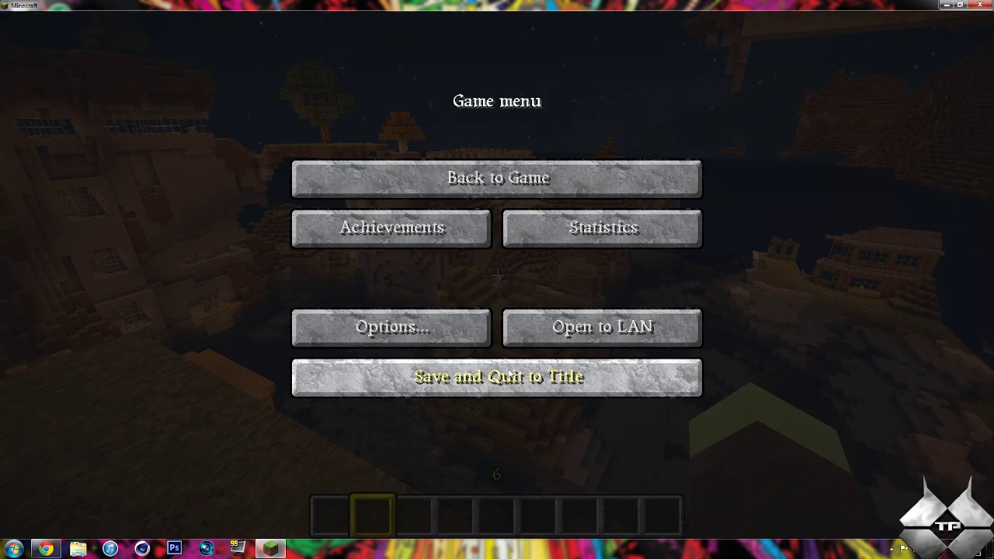
# Step: Save and quit to the title screen, then quit Minecraft
pyautogui.click(544, 377)
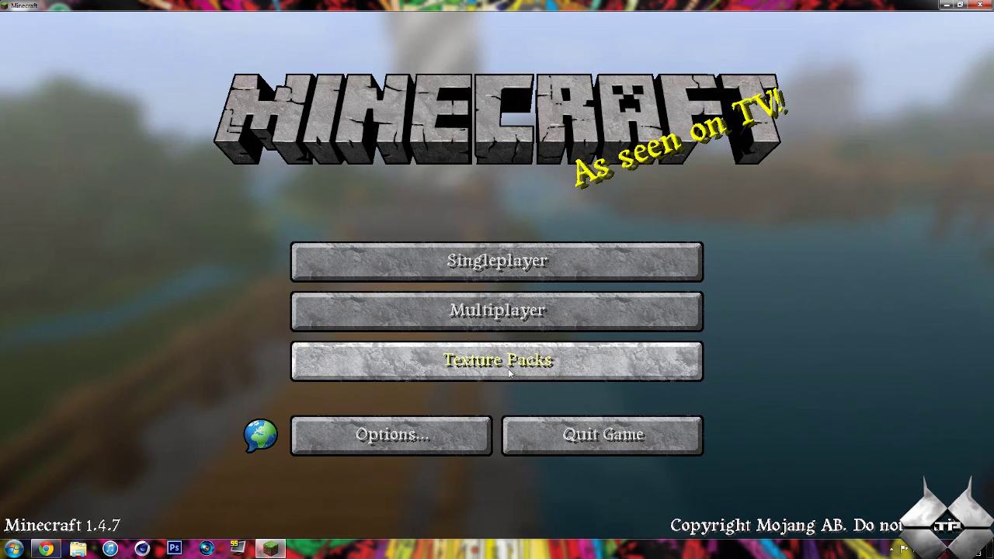
pyautogui.click(558, 432)
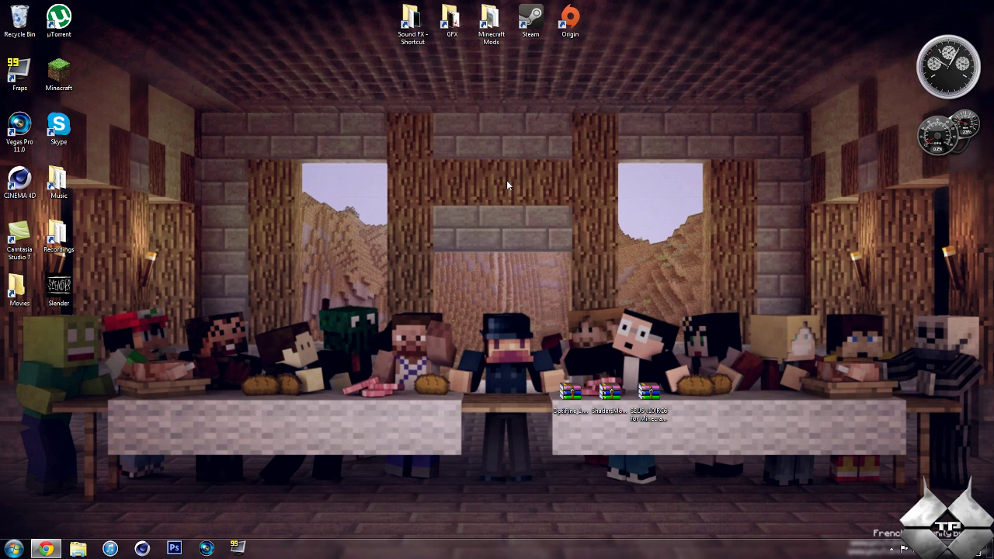
# Step: Highlight the OptiFine, ShadersMod and SEUS desktop archives, then return to the Chrome forum thread
pyautogui.click(570, 396)
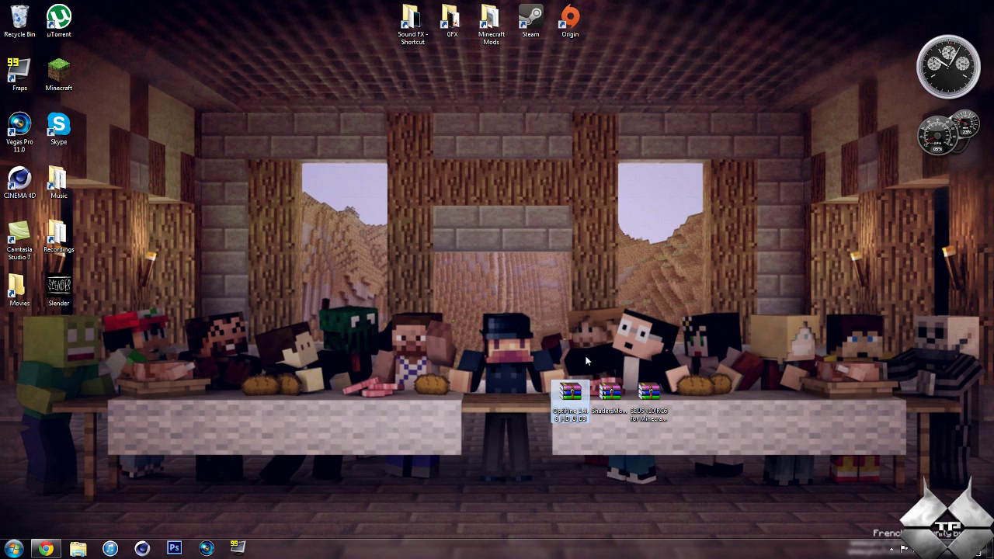
pyautogui.click(588, 363)
pyautogui.click(607, 396)
pyautogui.click(649, 394)
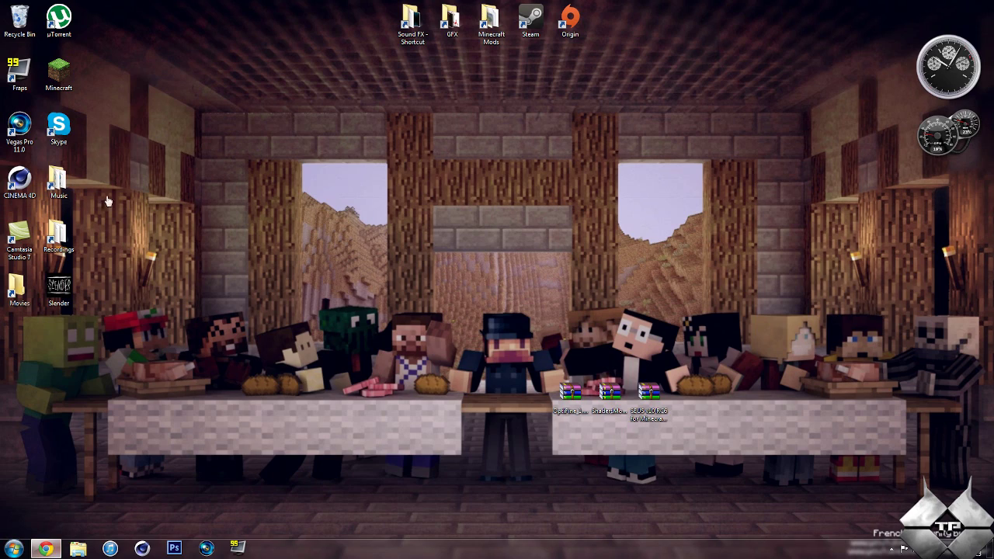
pyautogui.click(46, 549)
pyautogui.click(152, 6)
# Step: Scroll the GLSL Shaders topic down to the Releases section
pyautogui.click(54, 6)
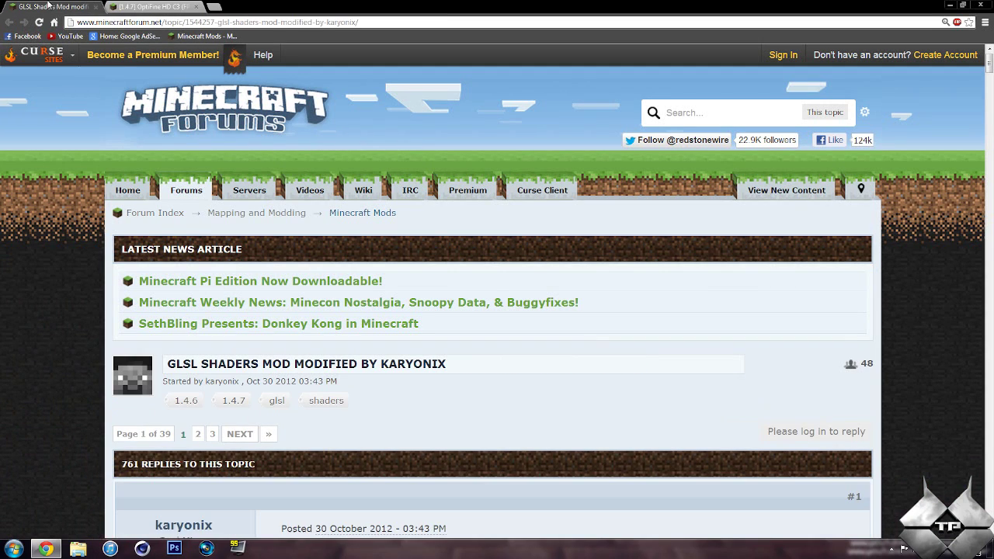
pyautogui.scroll(-2, 433, 203)
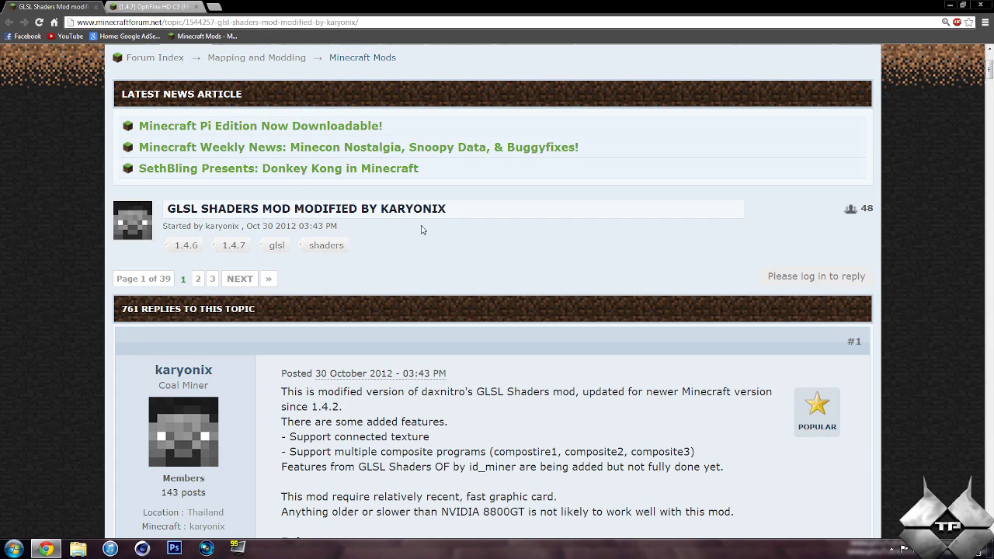
pyautogui.scroll(-3, 422, 230)
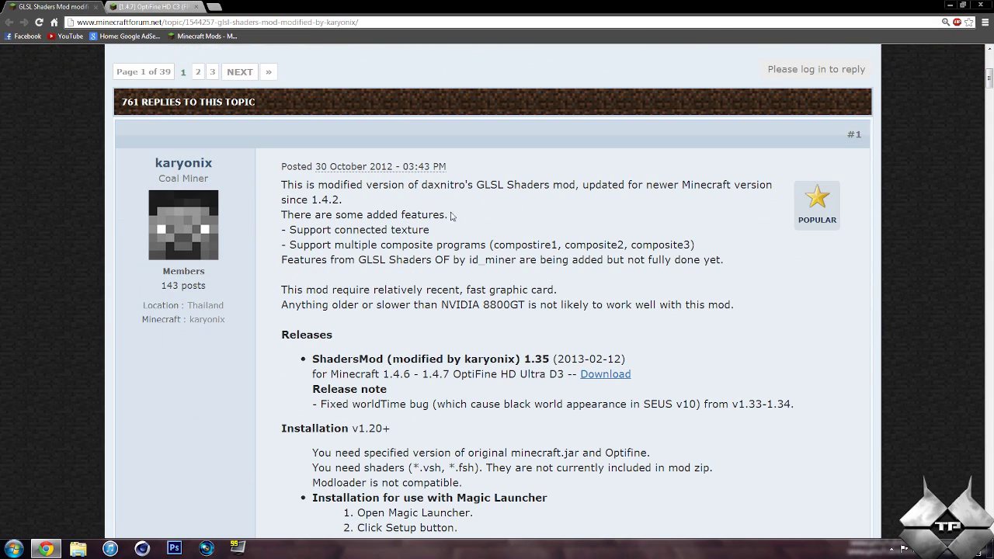
pyautogui.scroll(-1, 497, 295)
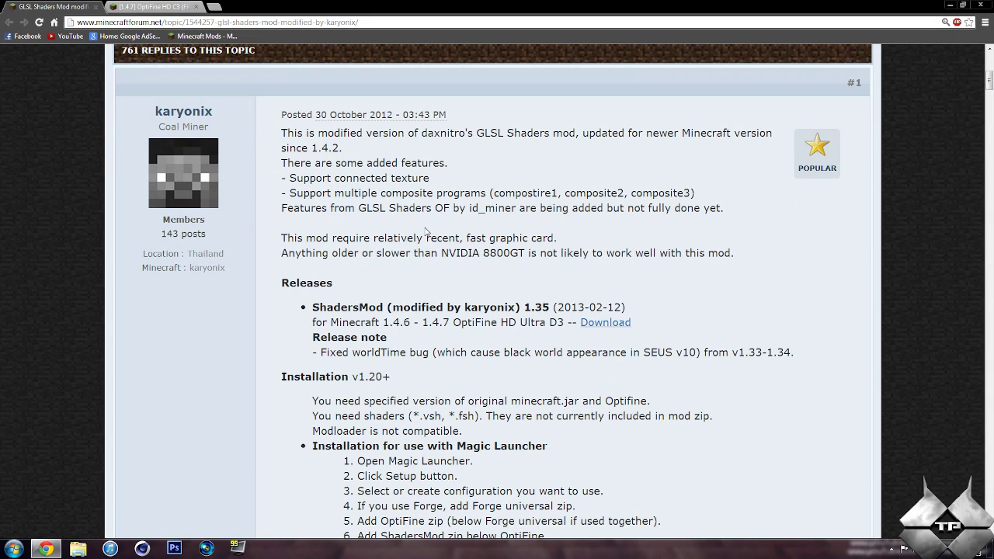
pyautogui.scroll(-1, 425, 231)
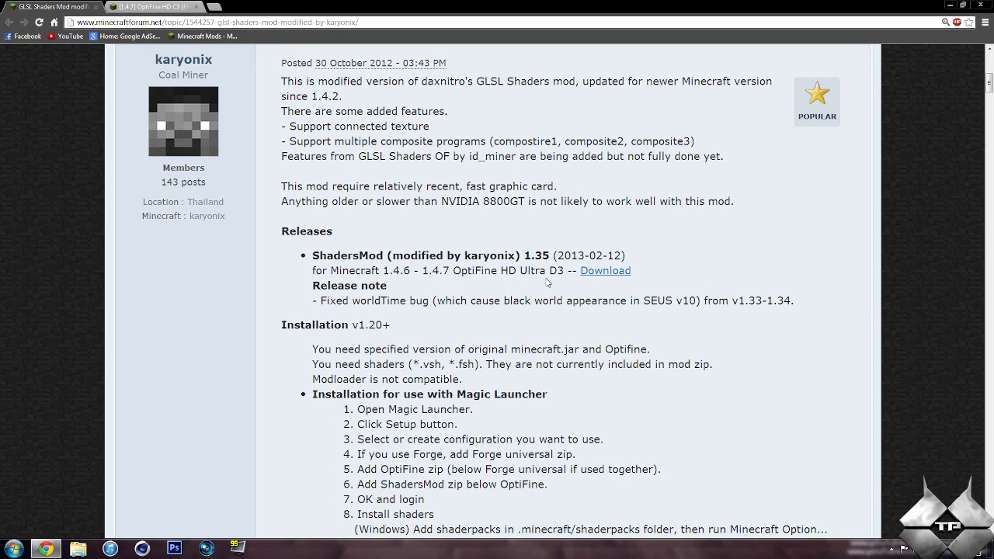
# Step: Download ShadersMod-mc1.4.6-ofud3-1.35.zip from MediaFire in a new tab, then close that tab
pyautogui.rightClick(599, 275)
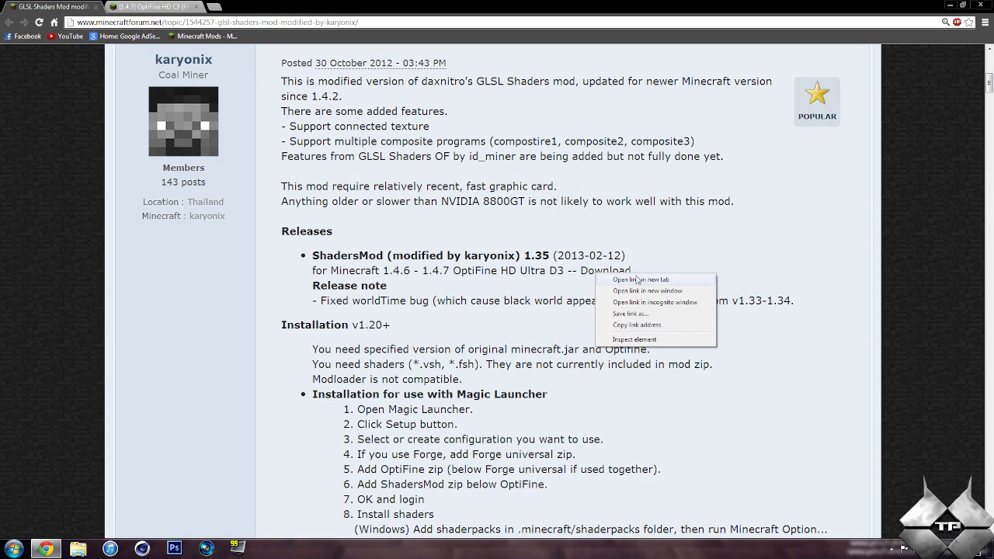
pyautogui.click(636, 280)
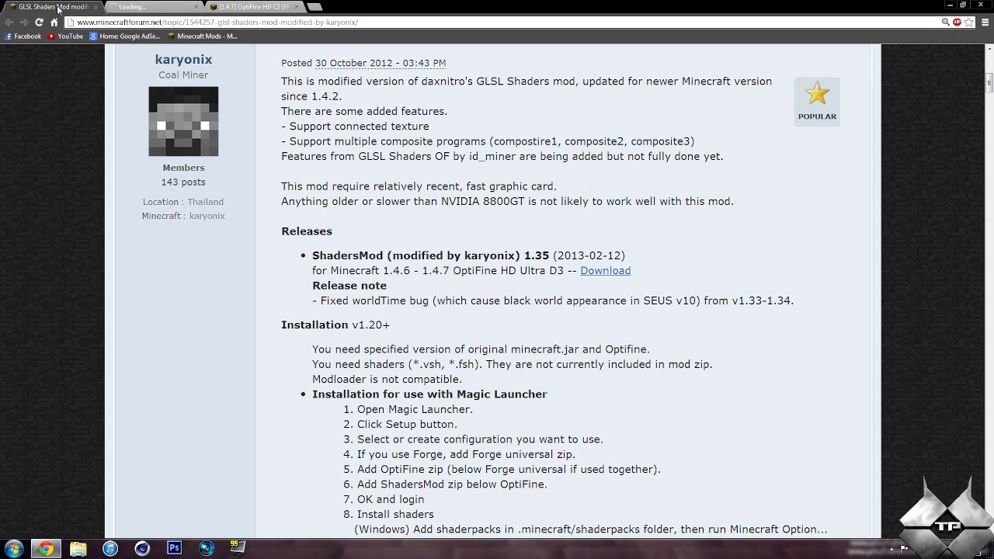
pyautogui.click(152, 7)
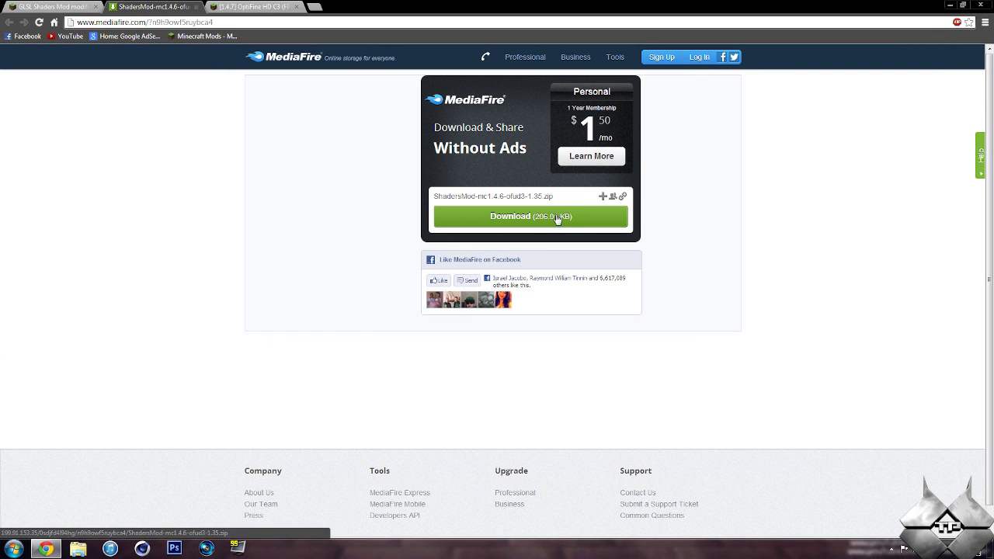
pyautogui.click(196, 7)
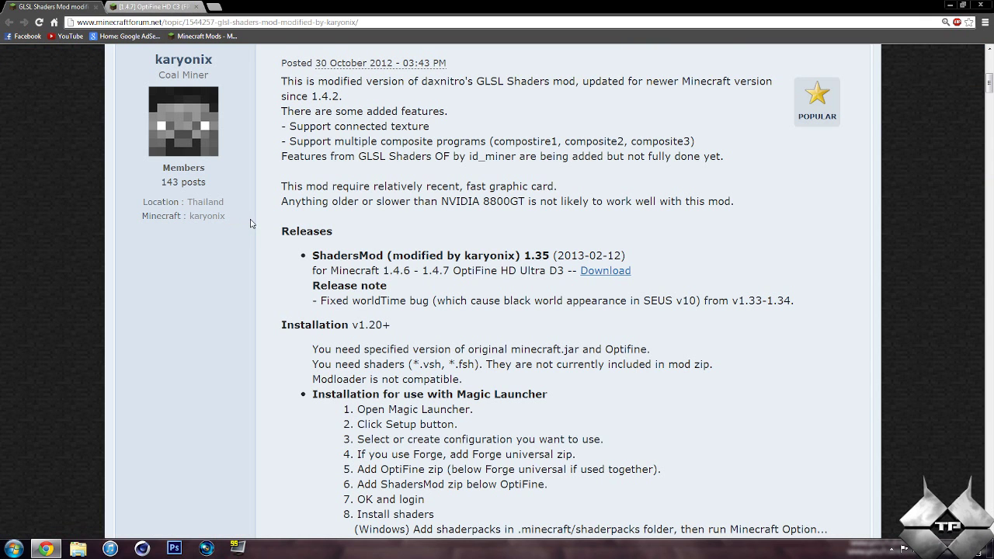
pyautogui.scroll(-10, 250, 222)
# Step: Scroll the GLSL Shaders post to the Shaderpacks section and bring up the v10rc6 link's options
pyautogui.scroll(-7, 250, 220)
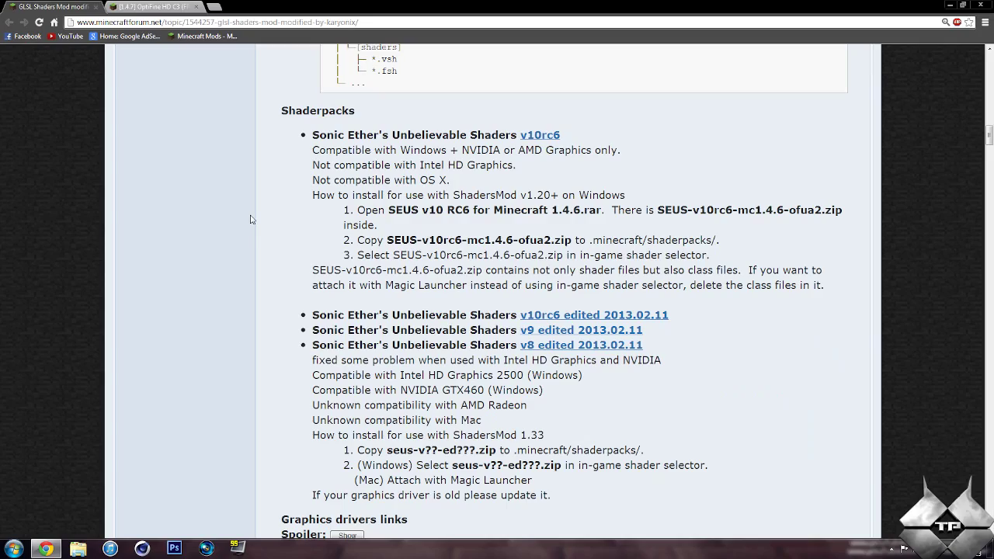
pyautogui.scroll(-2, 390, 175)
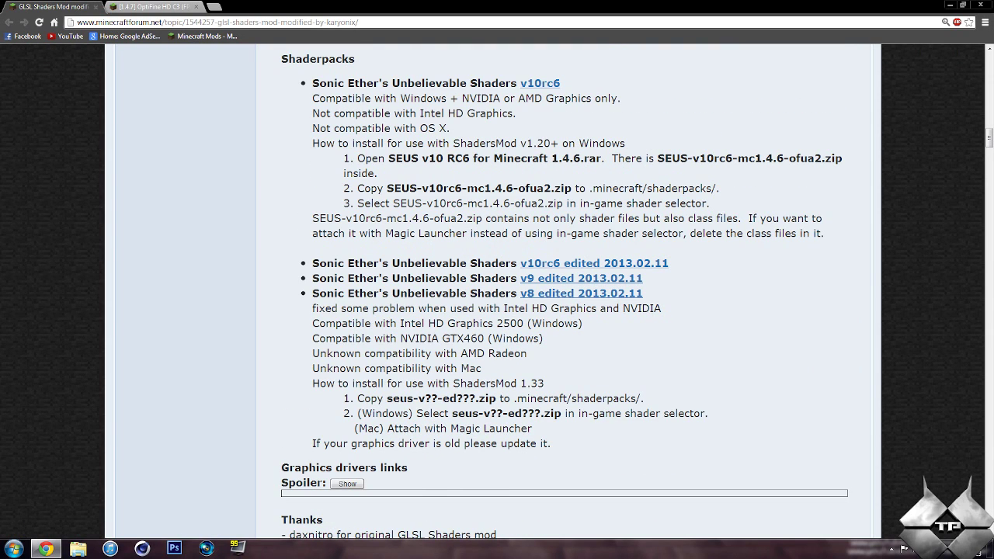
pyautogui.scroll(2, 478, 266)
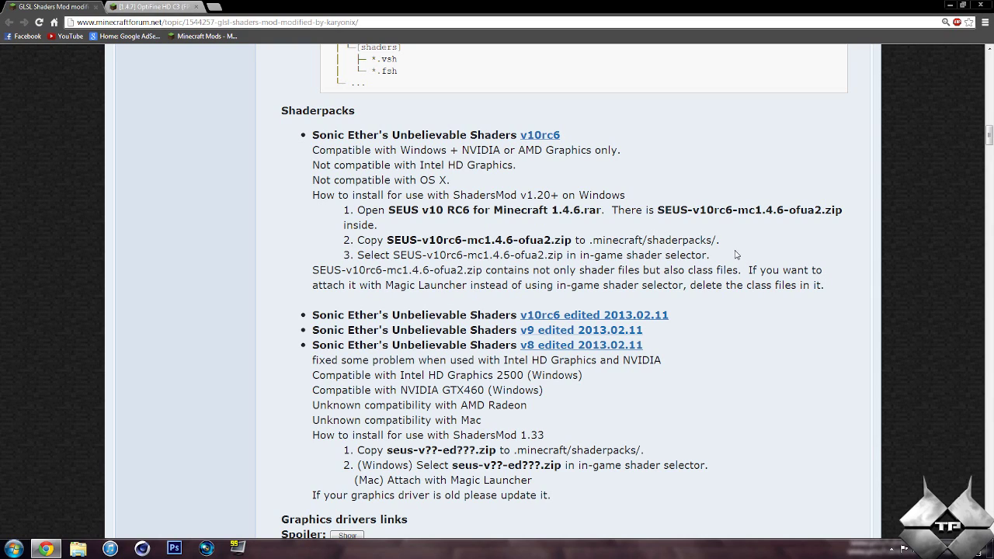
pyautogui.rightClick(548, 137)
# Step: Follow the v10rc6 link to Sonic Ether's Facebook post and scroll the comments to the MediaFire reupload
pyautogui.click(541, 137)
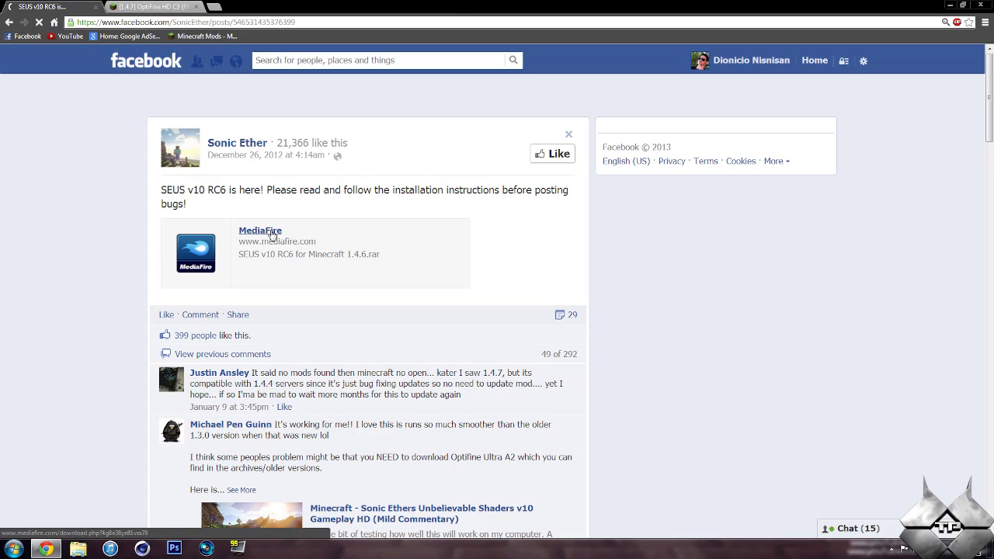
pyautogui.scroll(-9, 469, 291)
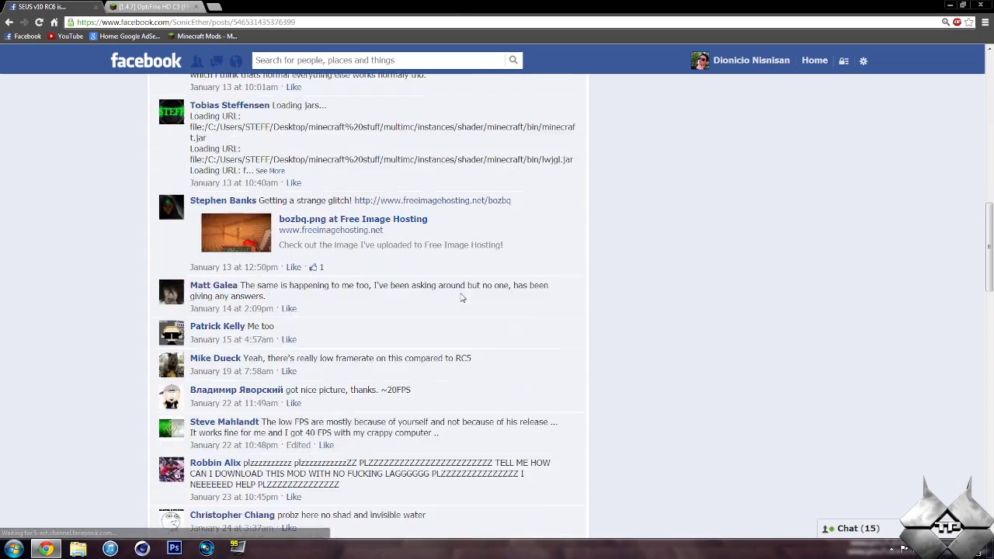
pyautogui.scroll(-15, 462, 298)
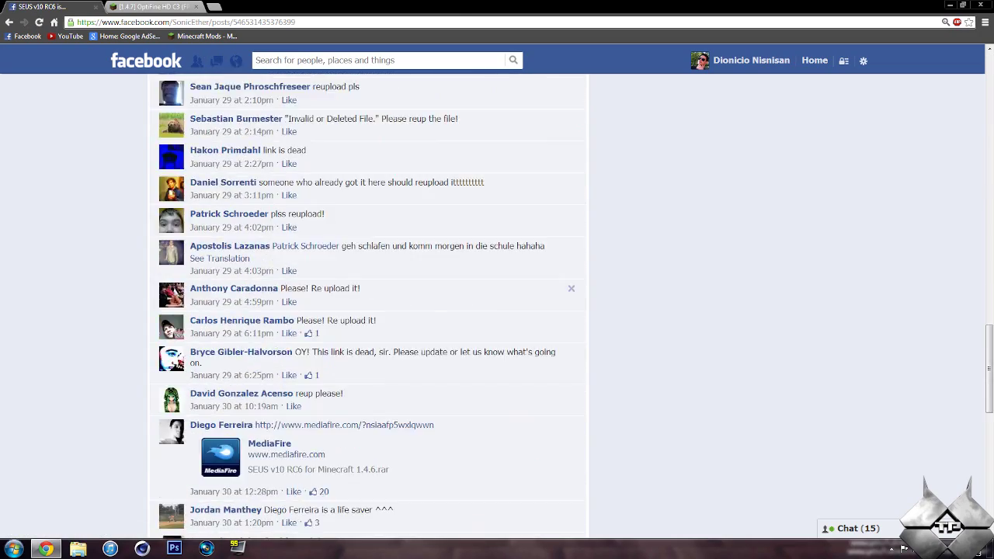
pyautogui.scroll(-2, 322, 290)
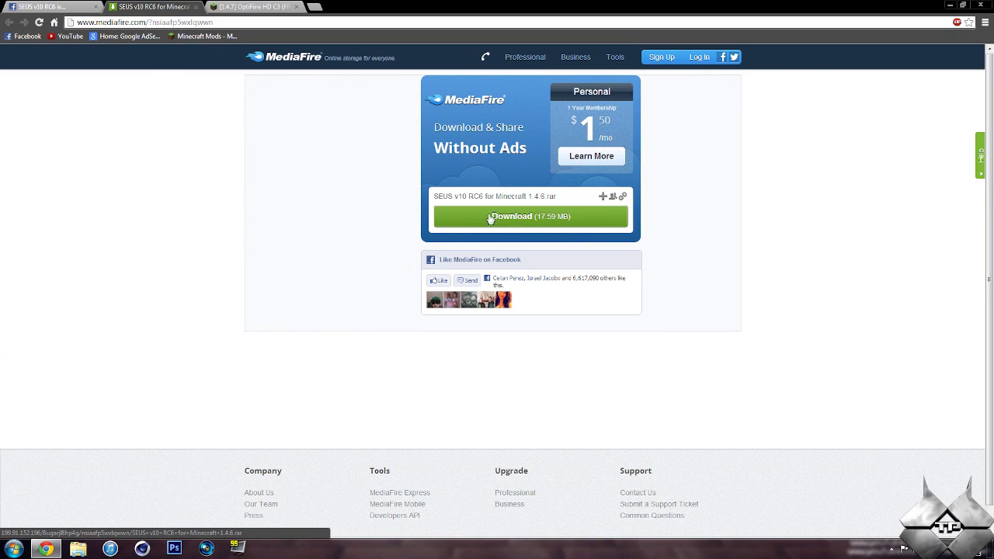
# Step: Close the SEUS MediaFire download page and return to the GLSL Shaders forum topic
pyautogui.hotkey('ctrl', 'w')
pyautogui.click(7, 21)
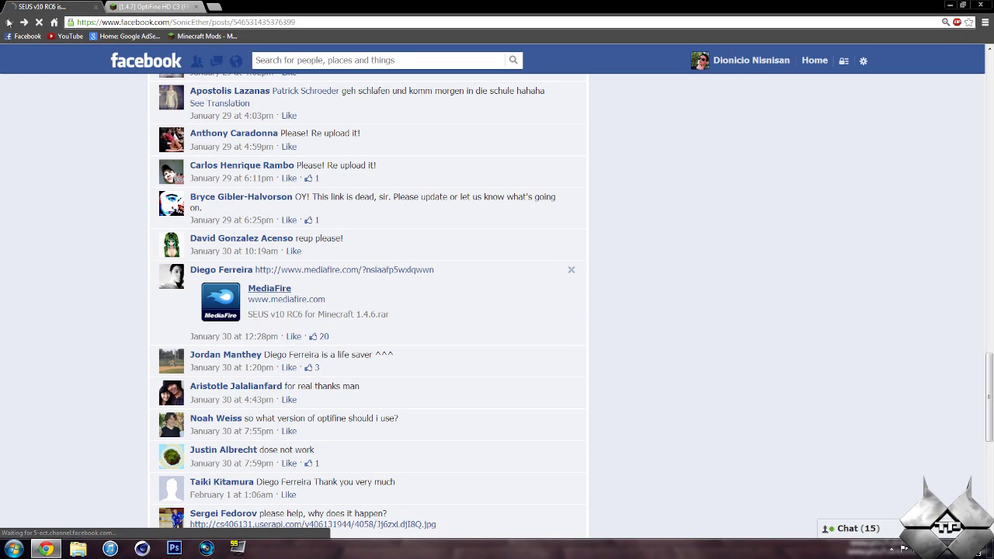
pyautogui.moveTo(78, 71)
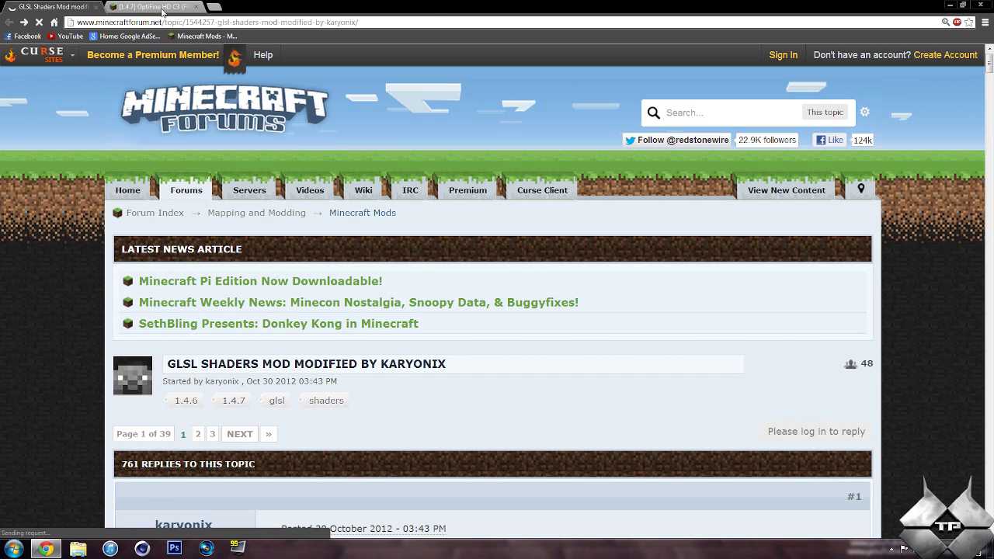
# Step: Skim the first post of the OptiFine HD C3 topic, then close the browser window
pyautogui.click(159, 7)
pyautogui.scroll(-5, 163, 233)
pyautogui.scroll(-6, 159, 260)
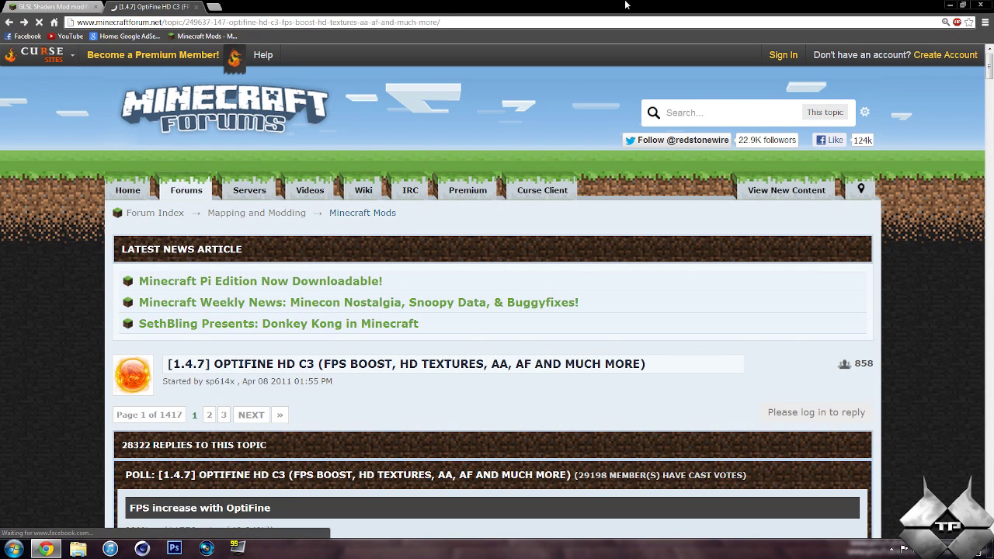
pyautogui.click(982, 7)
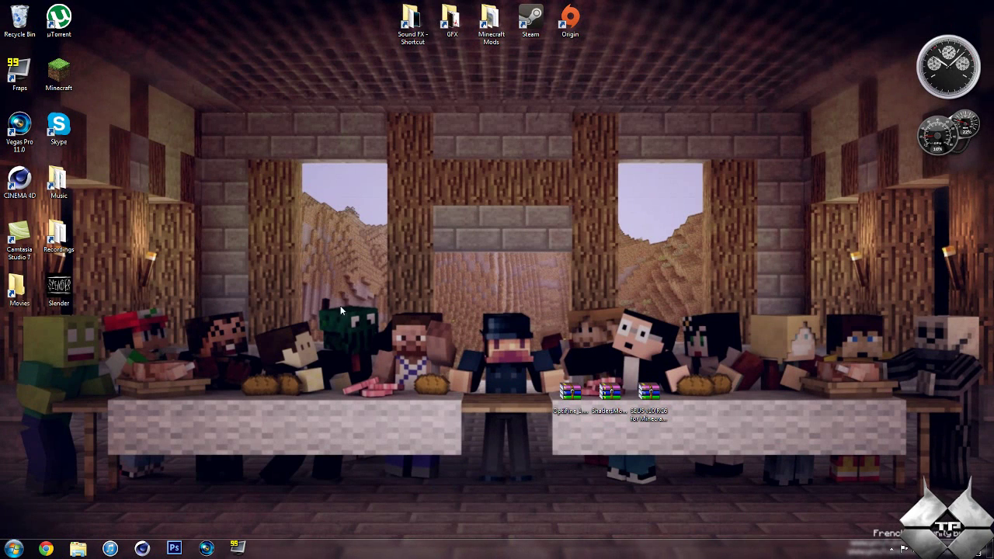
# Step: Go through %appdata% to Roaming\.minecraft\bin and select minecraft.jar
pyautogui.click(16, 550)
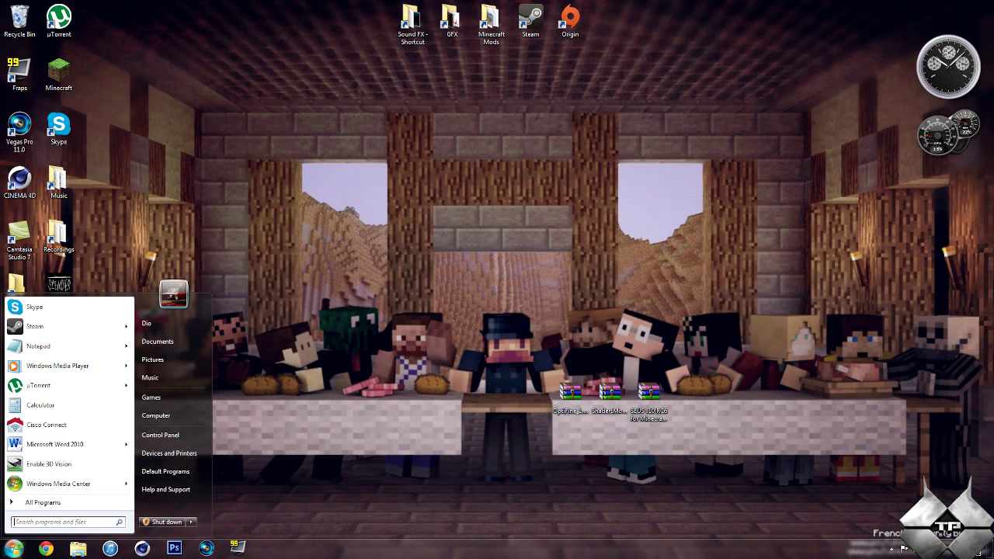
pyautogui.write('%appdata%')
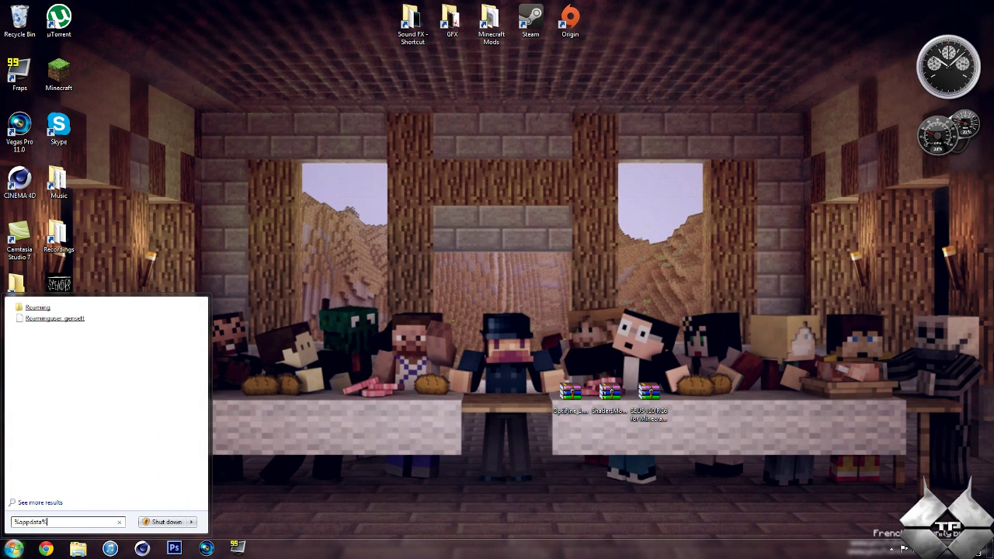
pyautogui.click(45, 309)
pyautogui.click(438, 252)
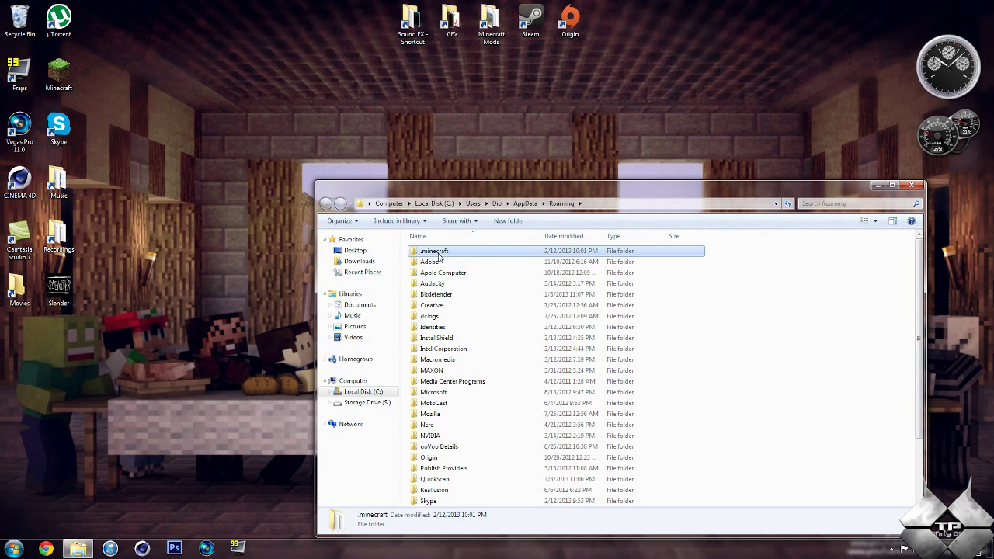
pyautogui.doubleClick(440, 257)
pyautogui.doubleClick(433, 252)
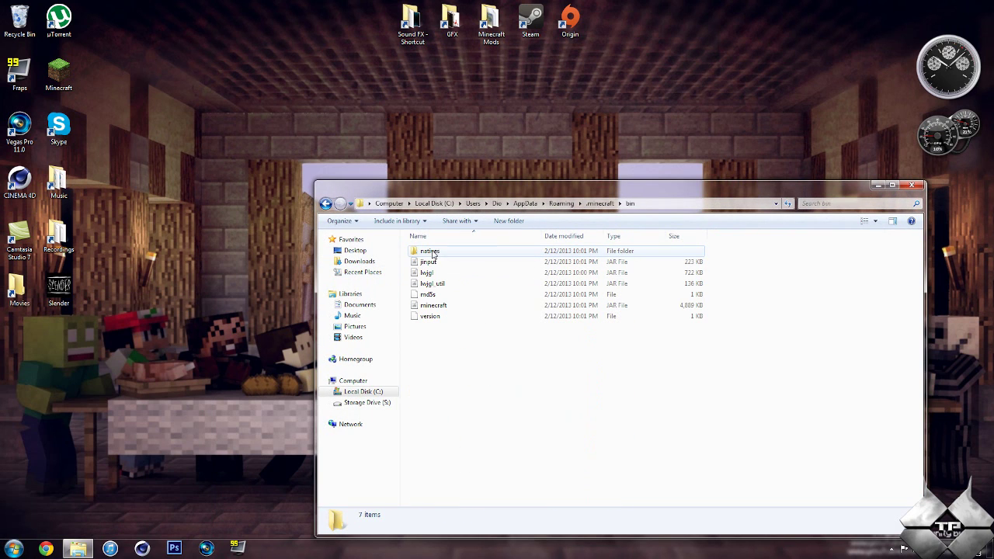
pyautogui.click(440, 306)
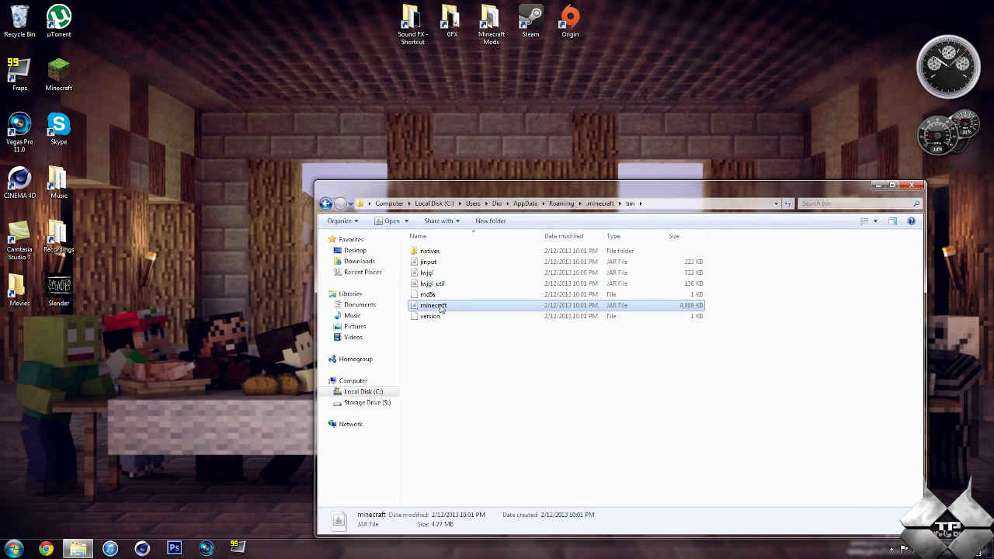
# Step: Open minecraft.jar with WinRAR archiver, docked on the left half beside the bin folder
pyautogui.rightClick(441, 307)
pyautogui.moveTo(484, 325)
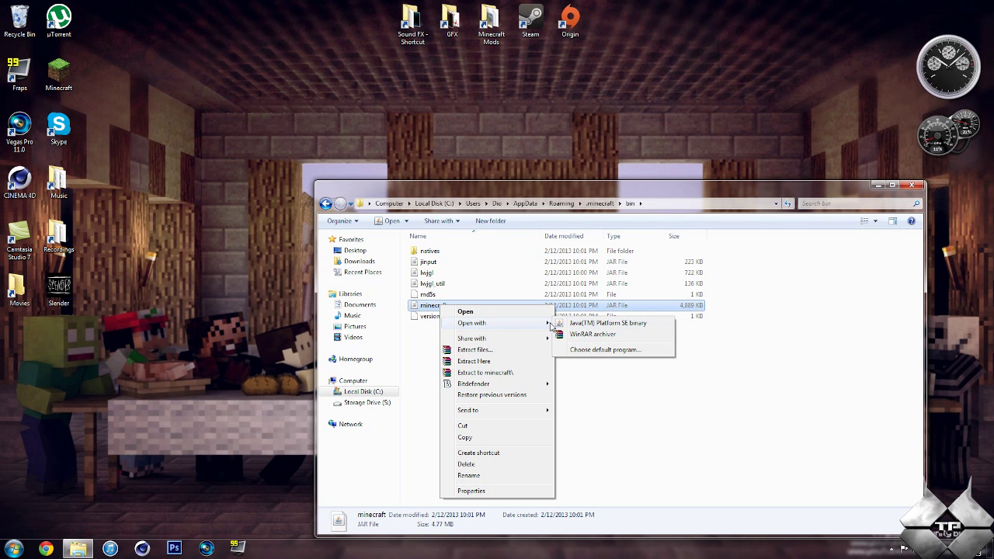
pyautogui.click(579, 334)
pyautogui.moveTo(497, 92); pyautogui.dragTo(3, 109)
pyautogui.click(584, 187)
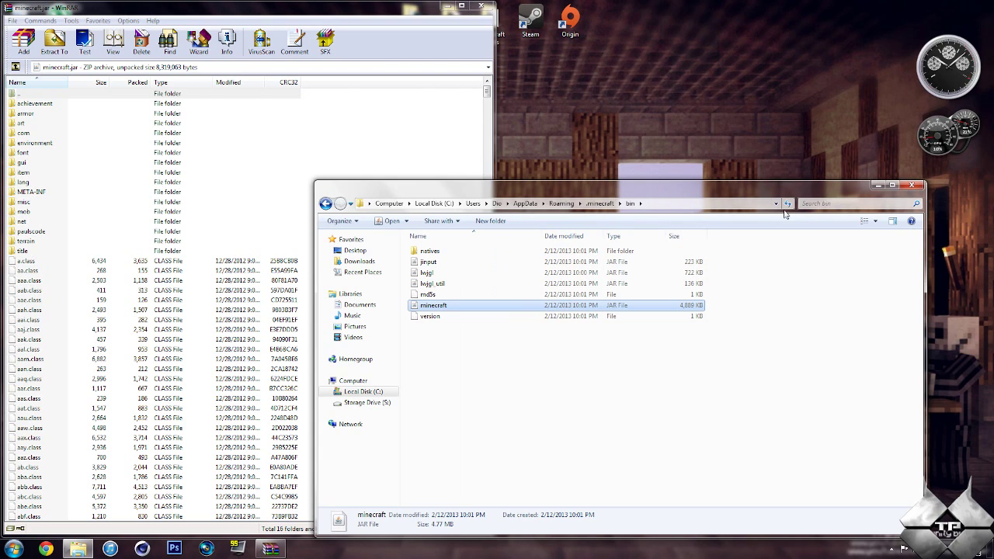
# Step: Open OptiFine_1.4.6_HD_U_D3.zip from the desktop, docked on the right half of the screen
pyautogui.click(877, 186)
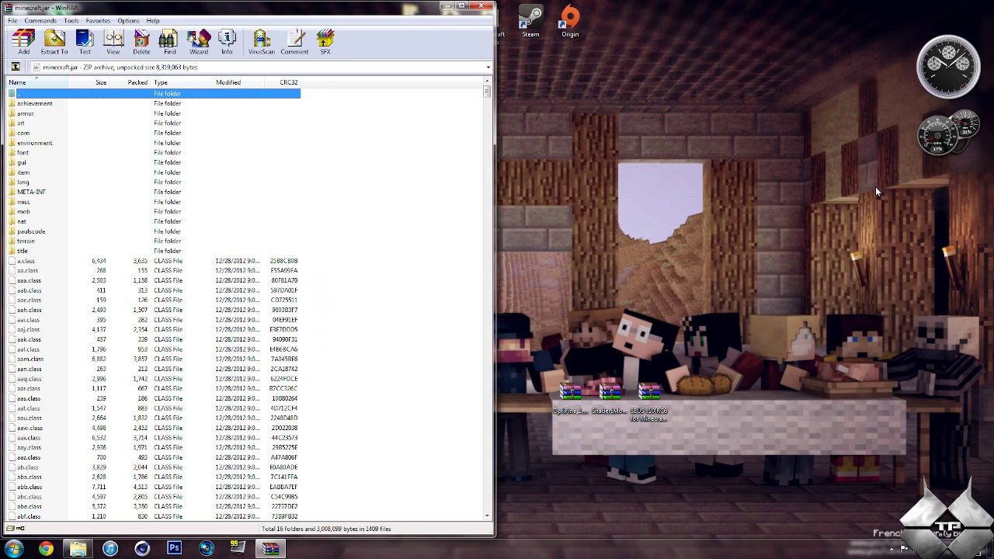
pyautogui.doubleClick(576, 382)
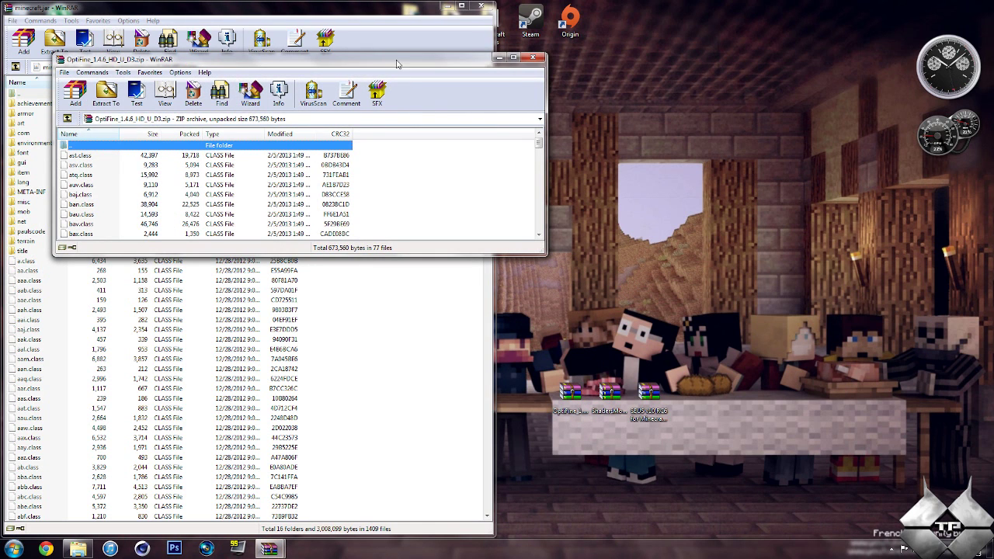
pyautogui.moveTo(396, 63); pyautogui.dragTo(991, 187)
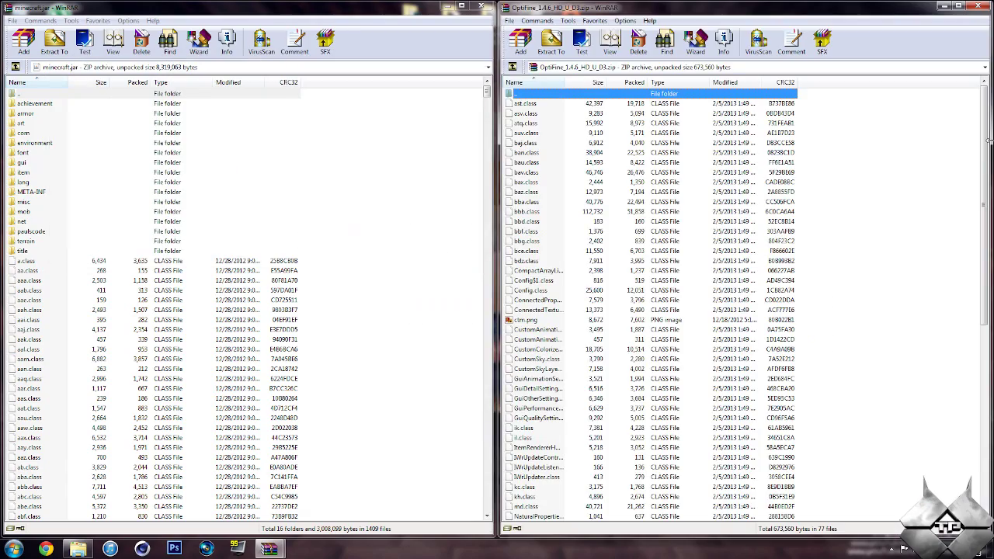
pyautogui.moveTo(984, 134); pyautogui.dragTo(968, 178)
# Step: Add all 77 OptiFine files into minecraft.jar, then close the OptiFine archive
pyautogui.scroll(4, 967, 178)
pyautogui.press('Home')
pyautogui.hotkey('ctrl', 'a')
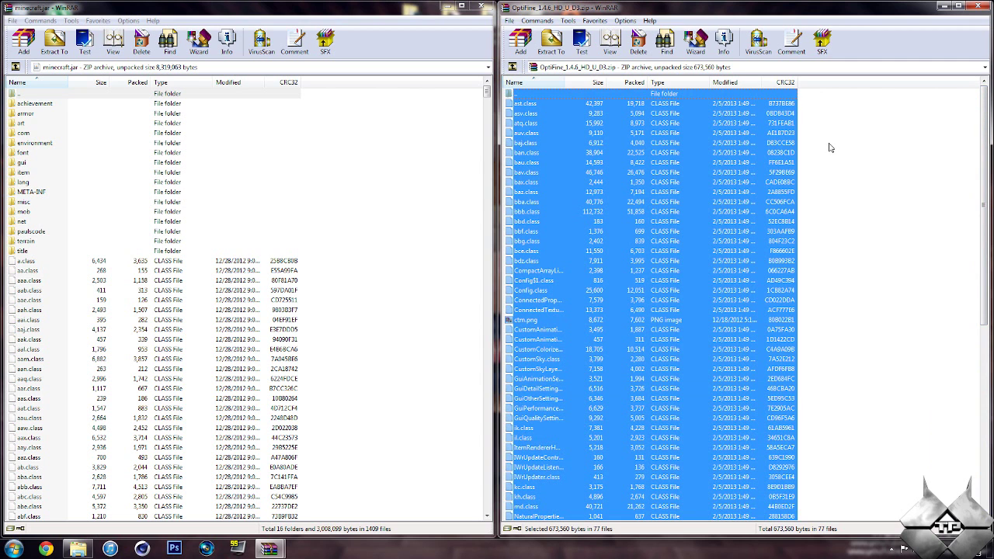
pyautogui.moveTo(680, 225); pyautogui.dragTo(364, 353)
pyautogui.click(274, 359)
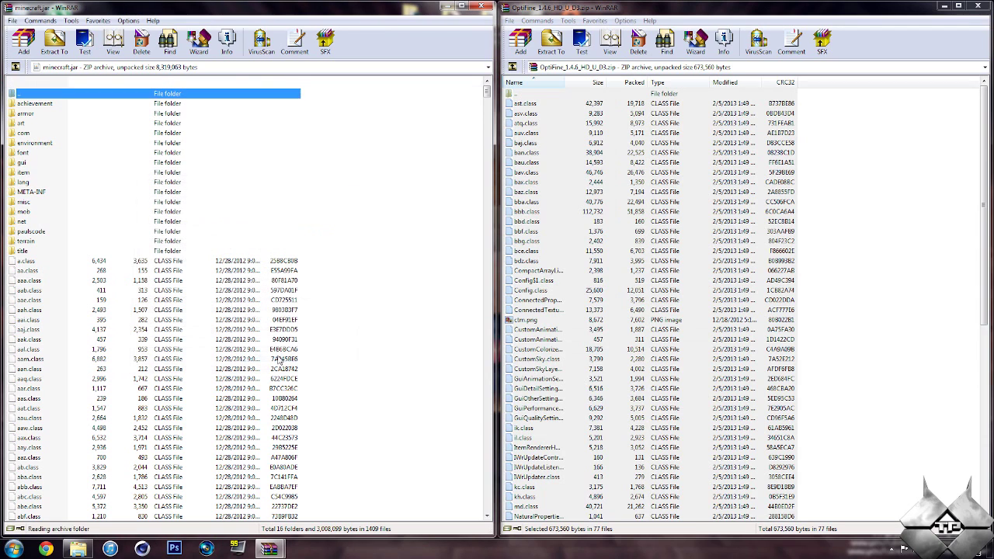
pyautogui.click(978, 8)
# Step: Open ShadersMod-mc1.4.6-ofud3-1.35.zip from the desktop, docked on the right half
pyautogui.click(606, 392)
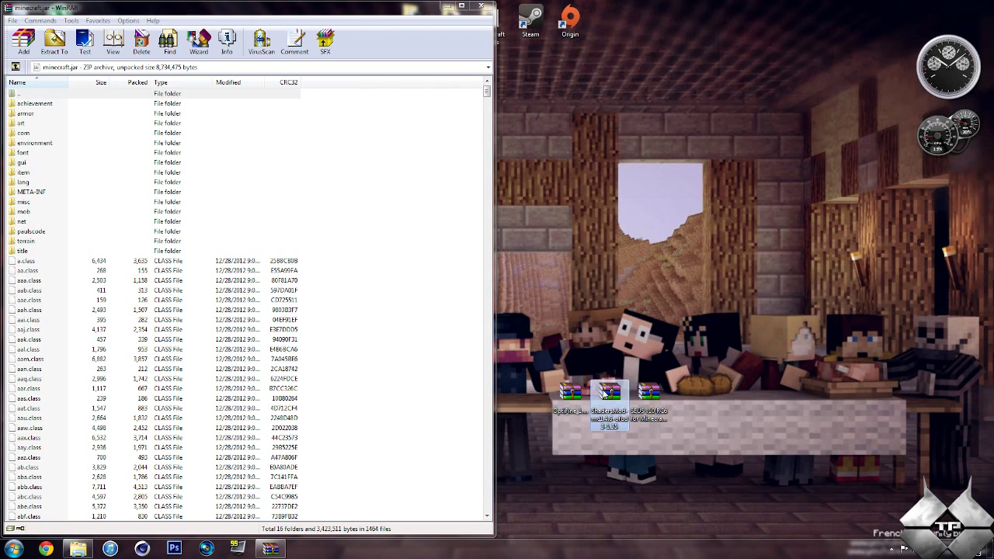
pyautogui.doubleClick(606, 392)
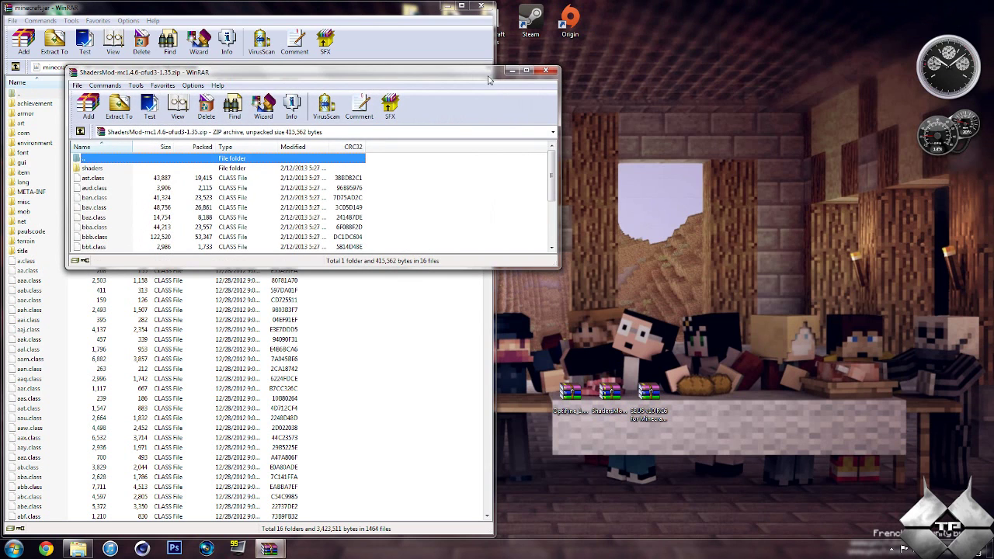
pyautogui.moveTo(490, 80); pyautogui.dragTo(993, 229)
# Step: Add all ShadersMod files and the shaders folder into minecraft.jar, then close the ShadersMod archive
pyautogui.moveTo(586, 328); pyautogui.dragTo(573, 95)
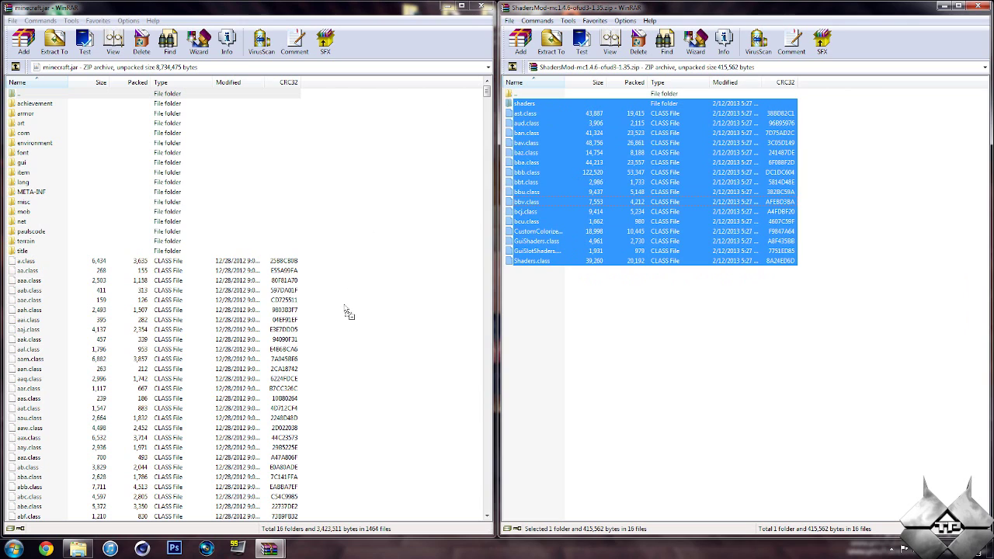
pyautogui.moveTo(347, 312); pyautogui.dragTo(347, 312)
pyautogui.click(264, 359)
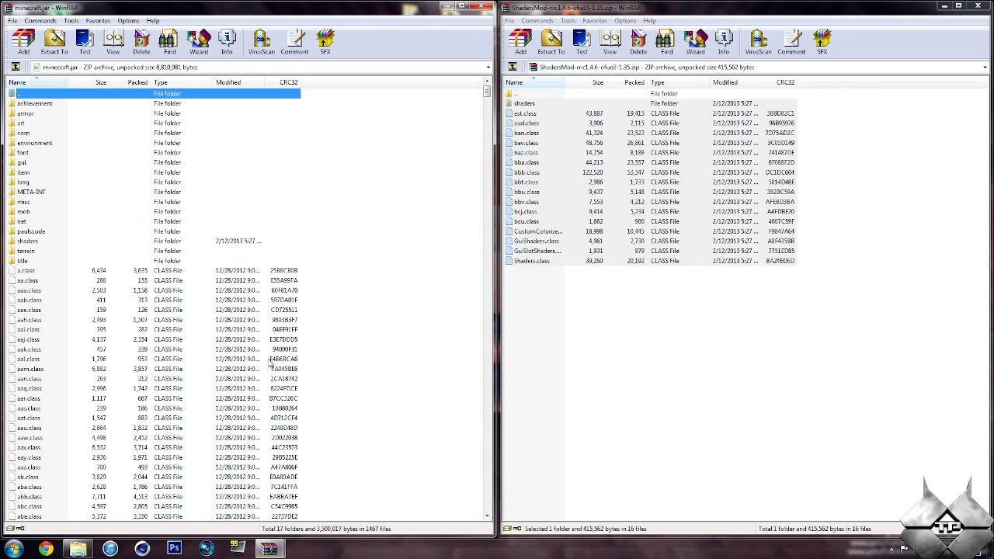
pyautogui.click(981, 8)
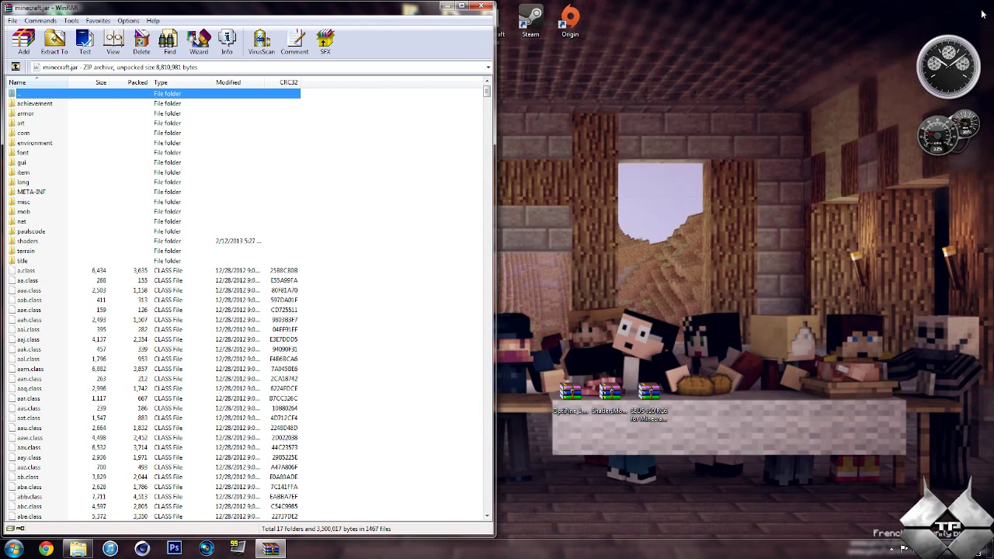
# Step: Delete the META-INF folder from minecraft.jar, confirm with Yes, and close WinRAR
pyautogui.rightClick(37, 194)
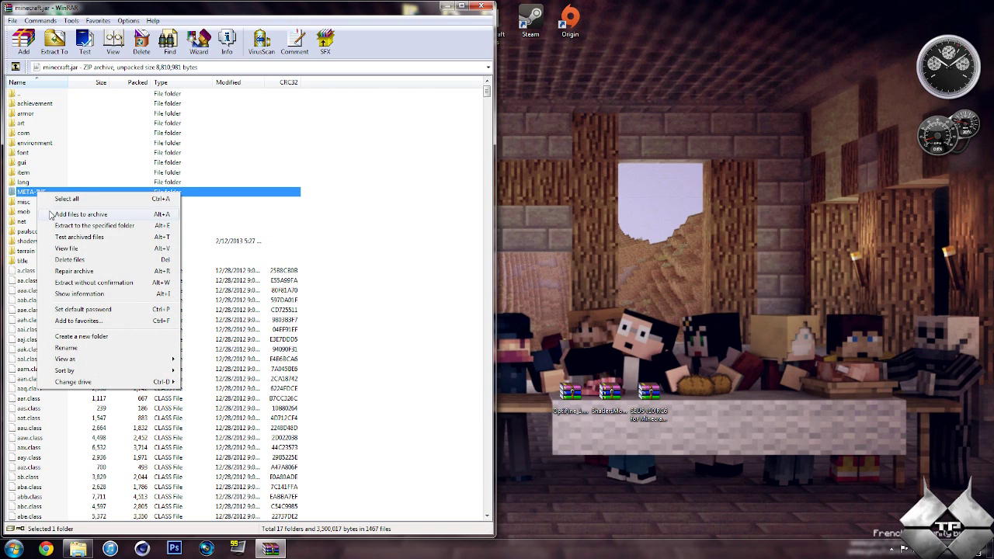
pyautogui.click(70, 260)
pyautogui.click(520, 310)
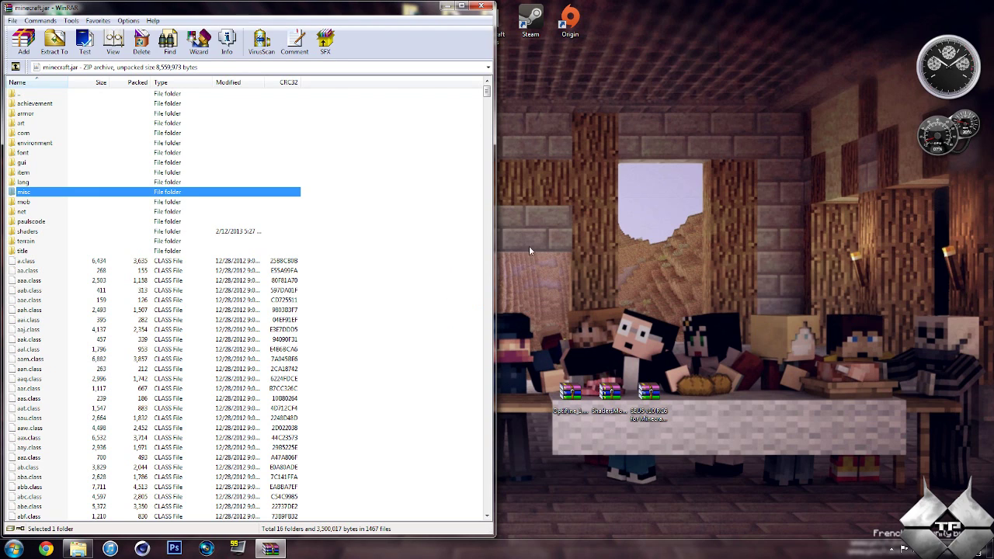
pyautogui.click(482, 6)
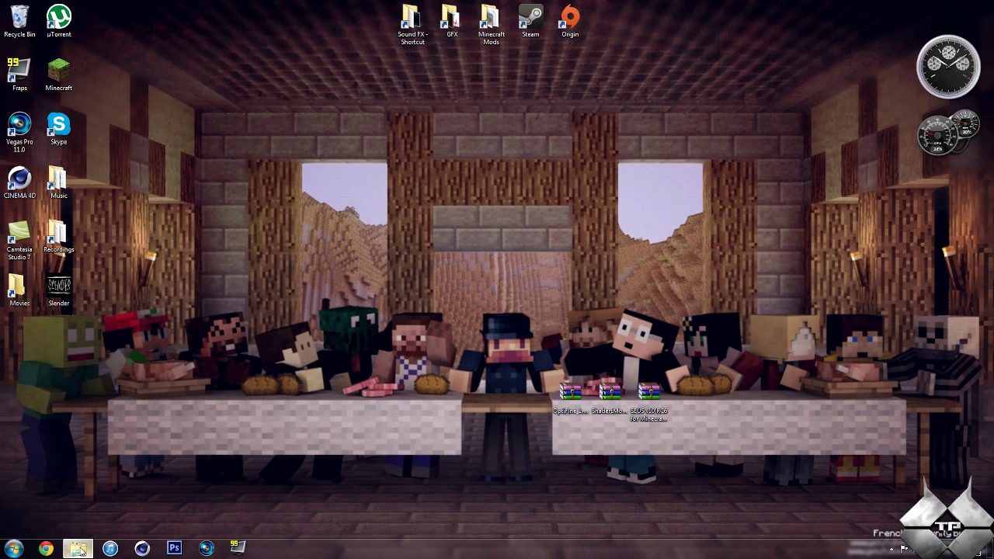
# Step: Restore the bin folder window, dock it on the left half, and go back to .minecraft
pyautogui.moveTo(78, 549)
pyautogui.click(78, 489)
pyautogui.moveTo(388, 187); pyautogui.dragTo(0, 187)
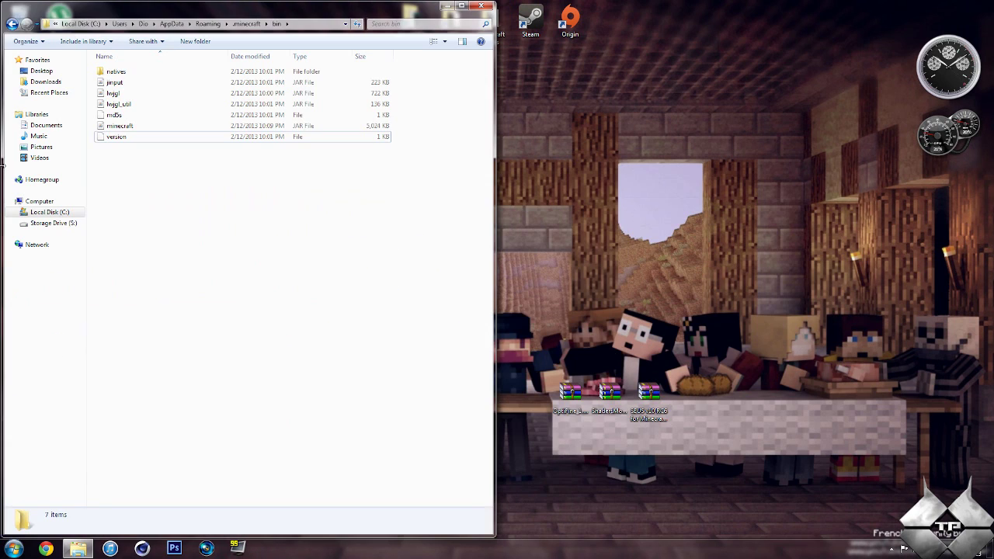
pyautogui.click(11, 24)
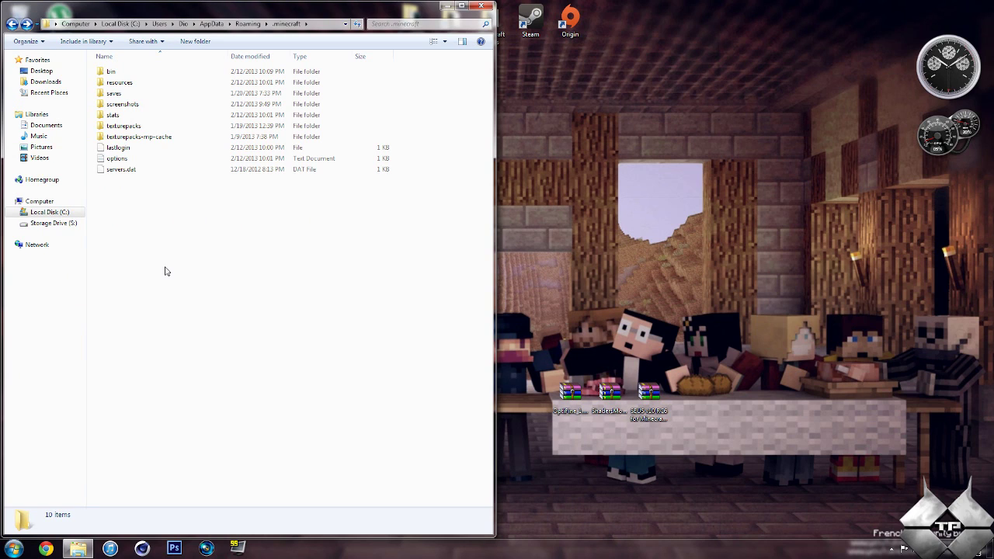
# Step: Create a new folder named 'shaderpacks' in the .minecraft folder
pyautogui.rightClick(209, 240)
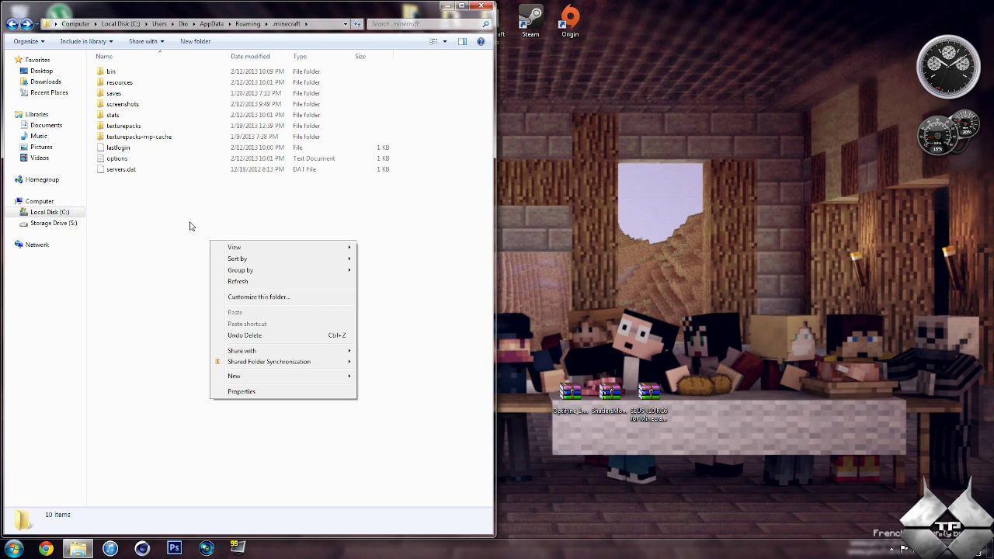
pyautogui.moveTo(276, 377)
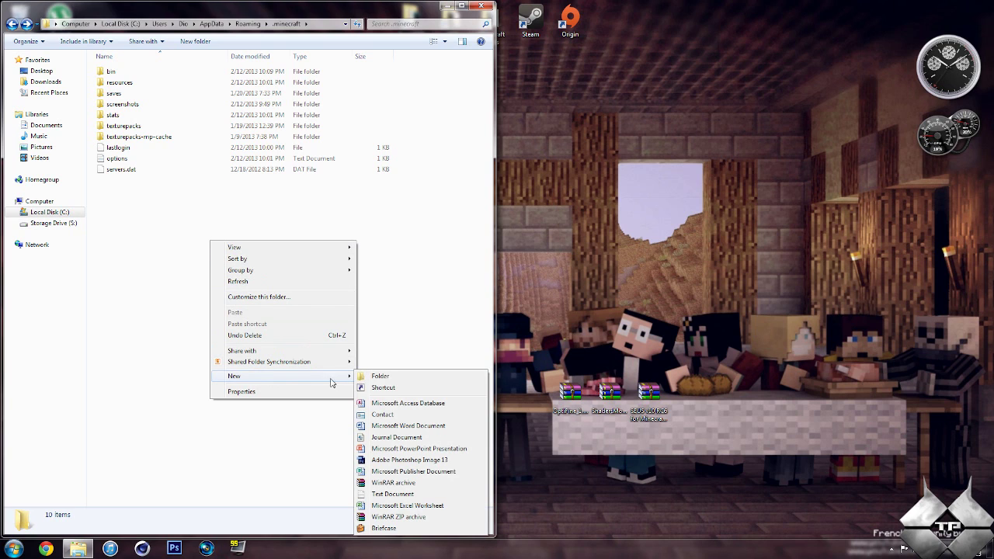
pyautogui.click(379, 377)
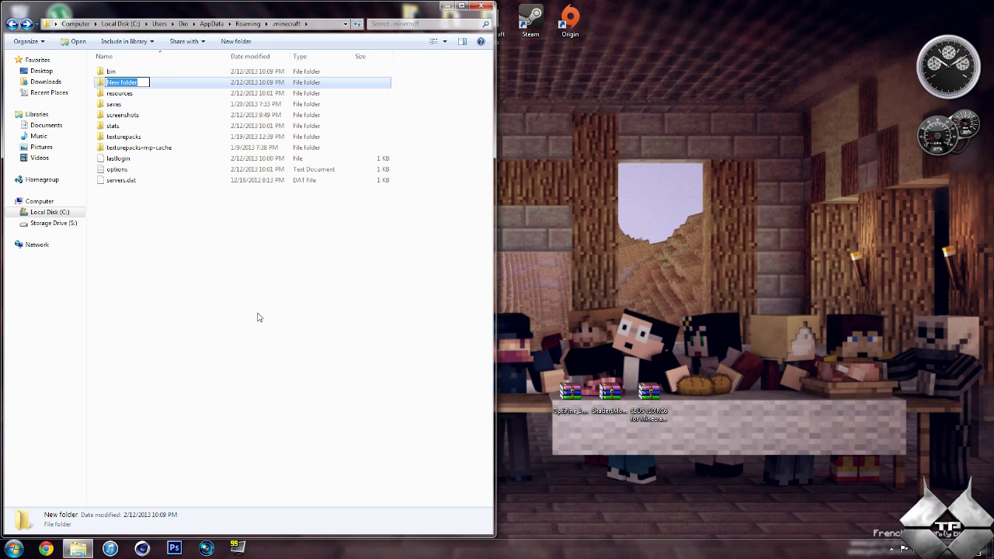
pyautogui.write('shaderpacks')
pyautogui.click(259, 319)
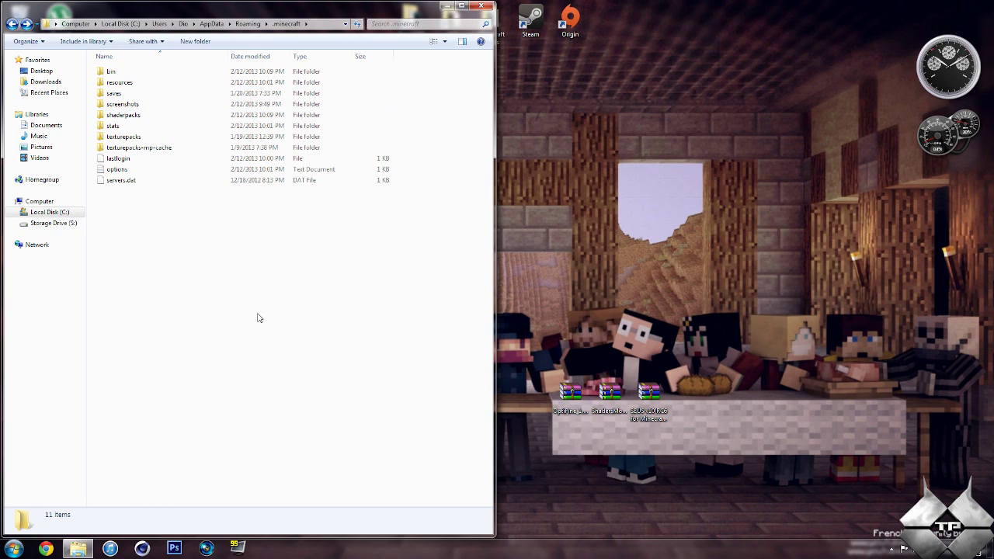
# Step: Open the shaderpacks folder and the SEUS shader rar, docked on the right half
pyautogui.doubleClick(148, 120)
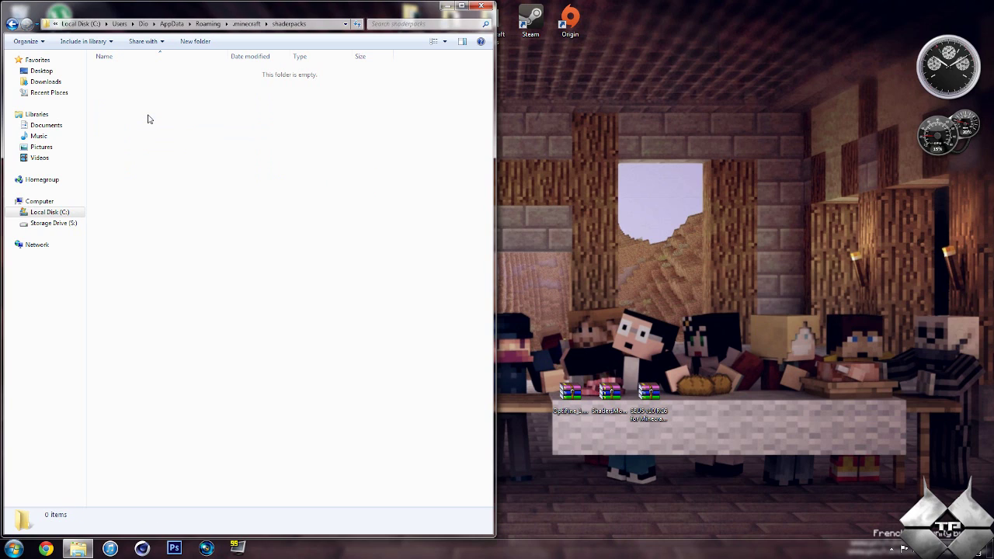
pyautogui.doubleClick(650, 392)
pyautogui.press('super+Right')
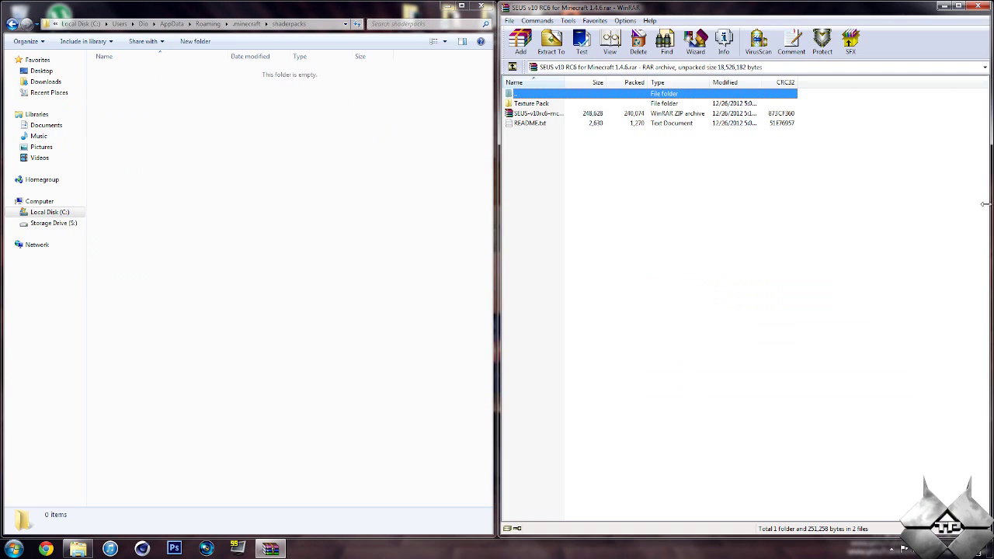
# Step: Copy the SEUS-v10rc6-mc1.4.6-ofua2 zip into shaderpacks, then close WinRAR and Explorer
pyautogui.click(552, 113)
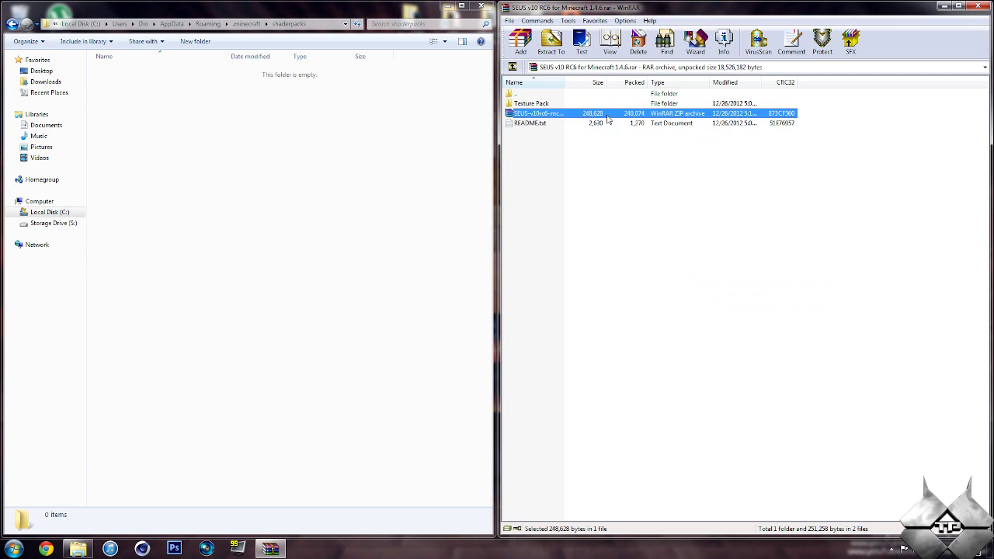
pyautogui.moveTo(601, 117); pyautogui.dragTo(278, 170)
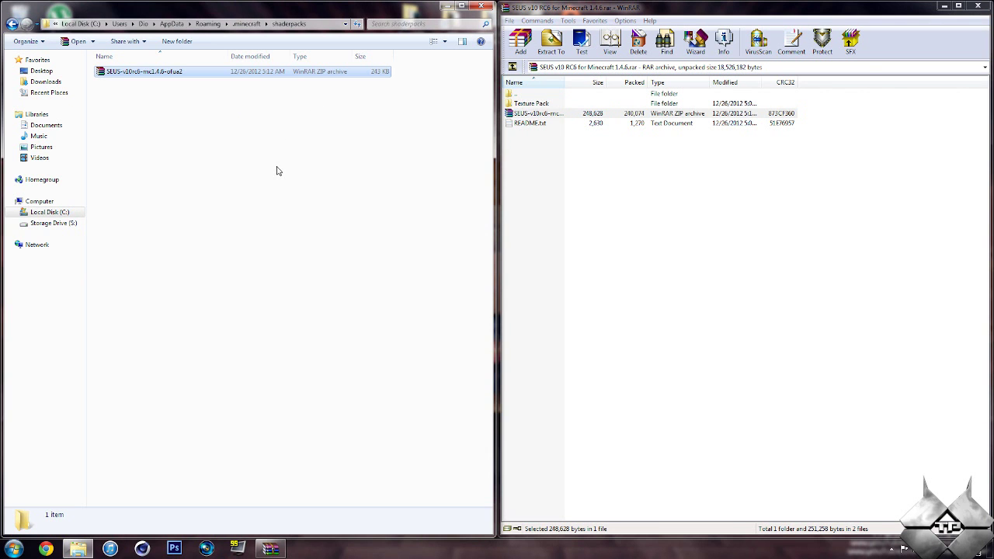
pyautogui.click(977, 5)
pyautogui.click(481, 8)
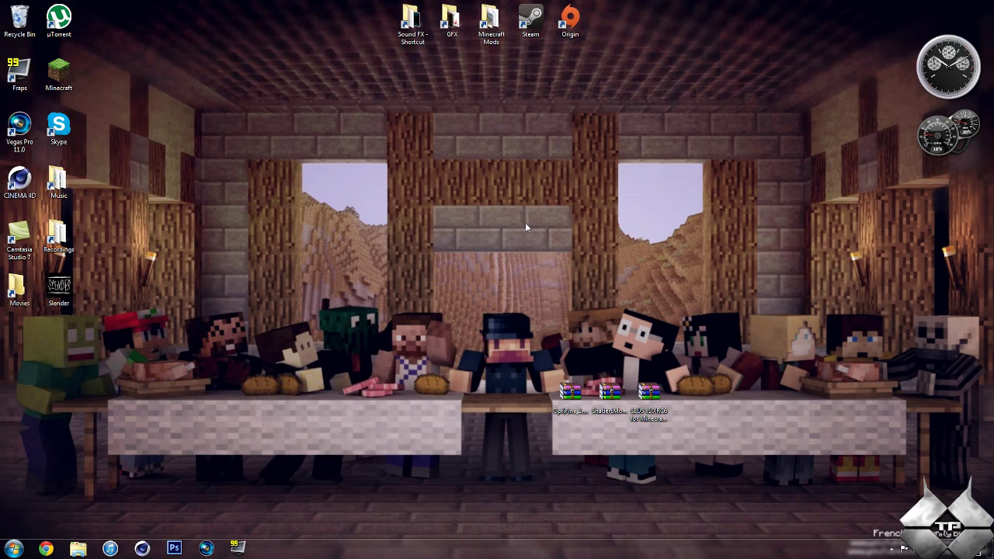